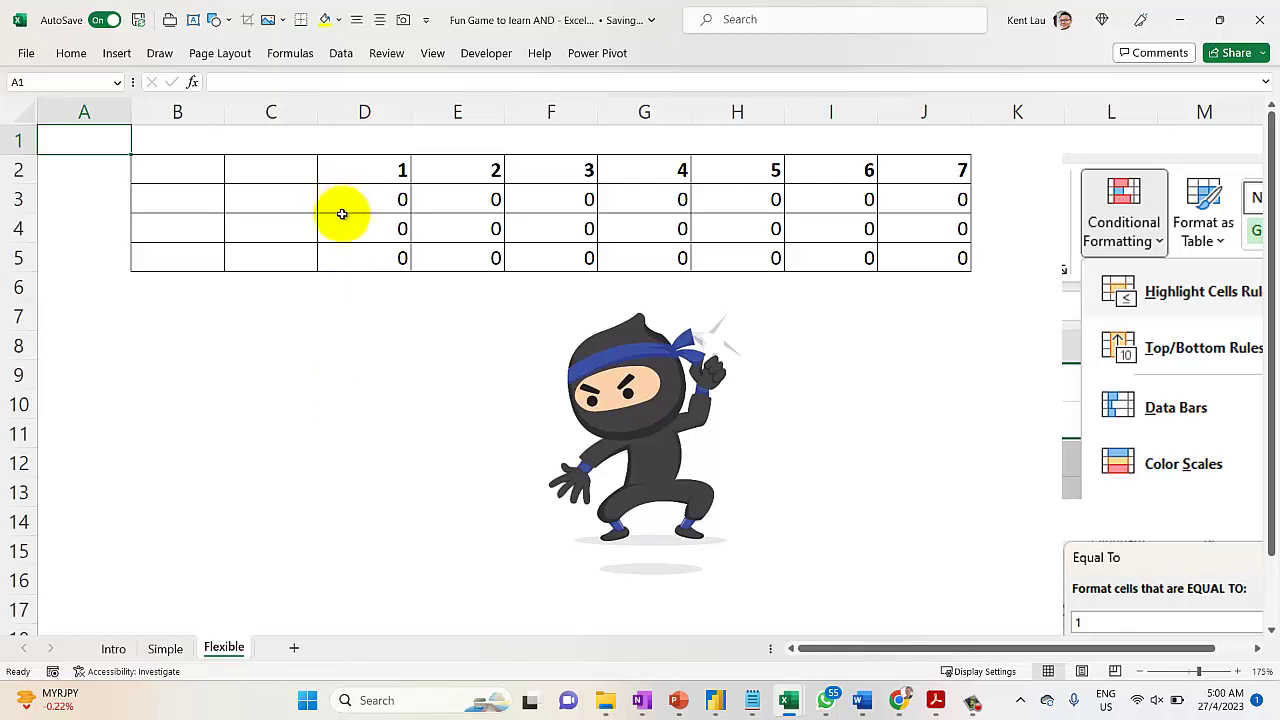
Enter 1 in B3 and 3 in C3 as the start and end numbers of the first row.
{"action": "left_click", "coordinate": [182, 204]}
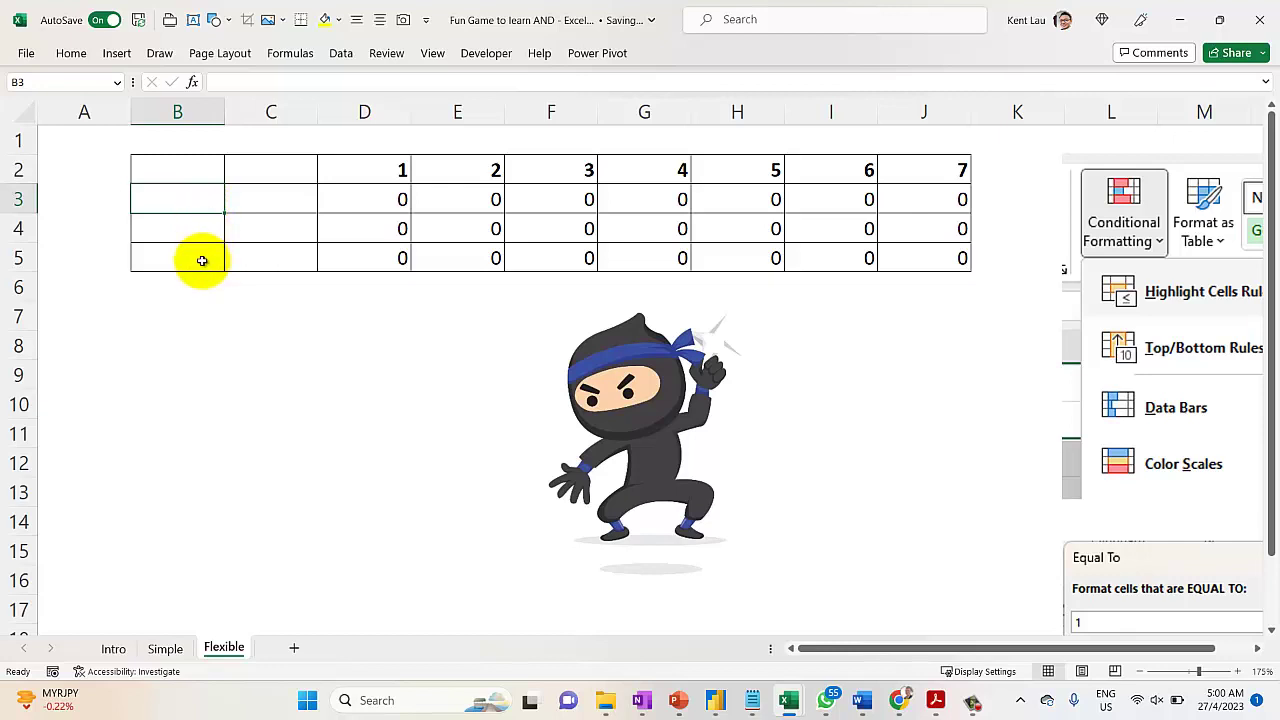
{"action": "type", "text": "1"}
{"action": "left_click", "coordinate": [266, 195]}
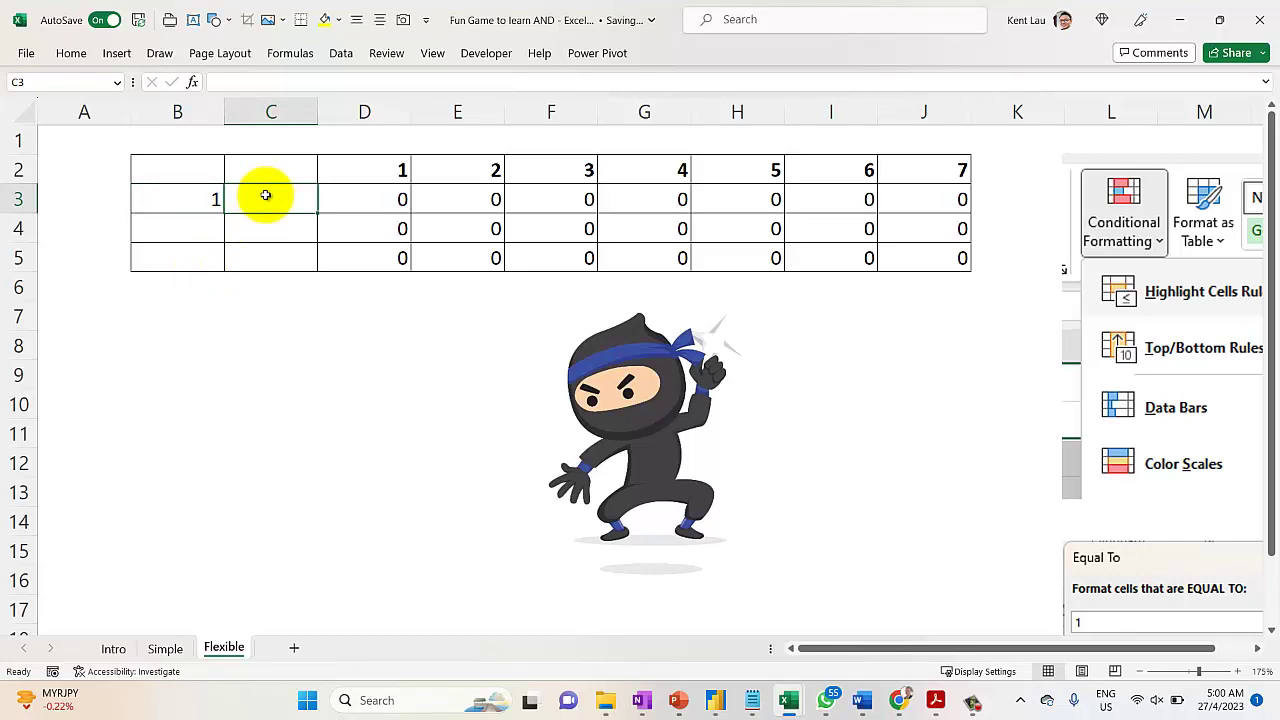
{"action": "type", "text": "3"}
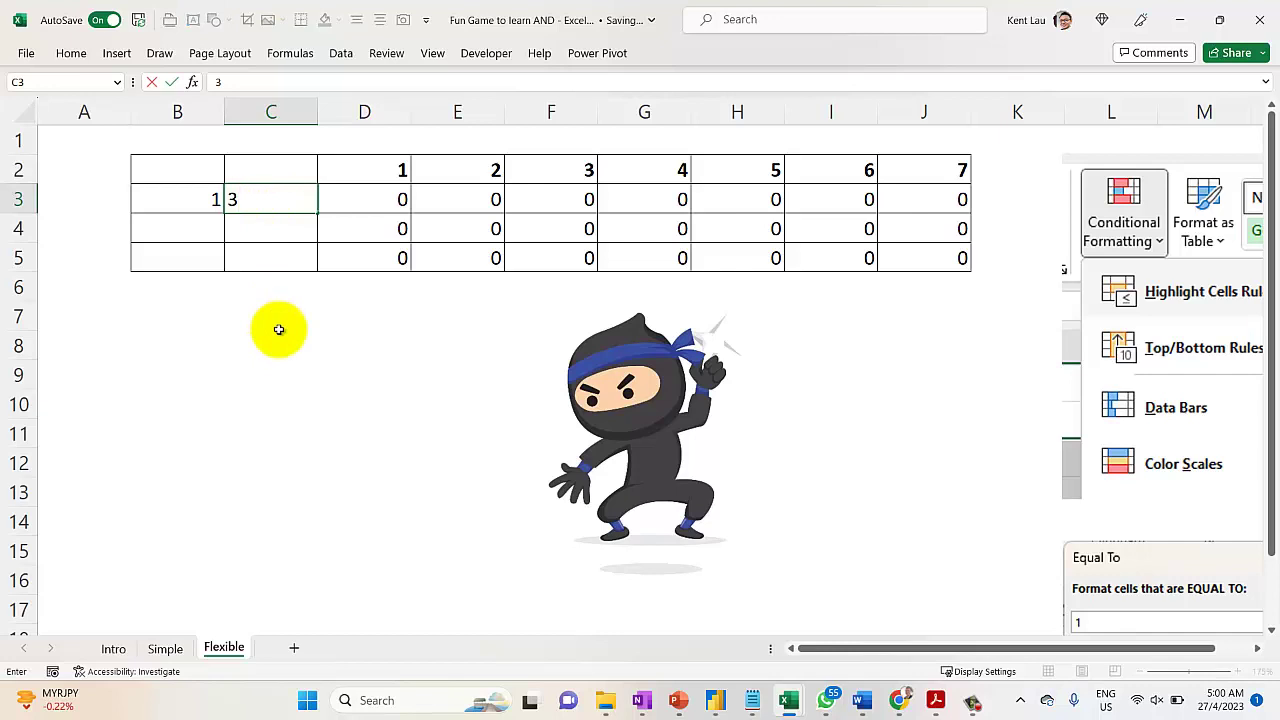
{"action": "left_click", "coordinate": [279, 330]}
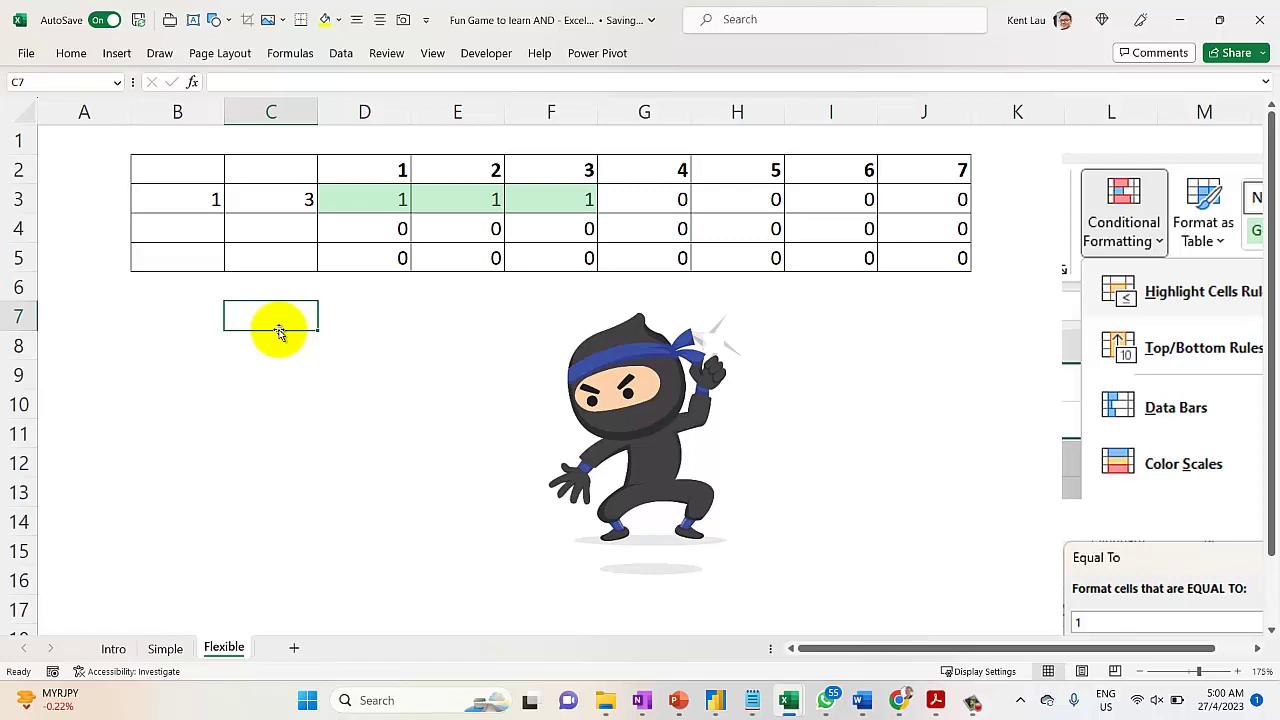
Enter 2 in B4 and 5 in C4 as the start and end numbers of the second row.
{"action": "left_click", "coordinate": [188, 224]}
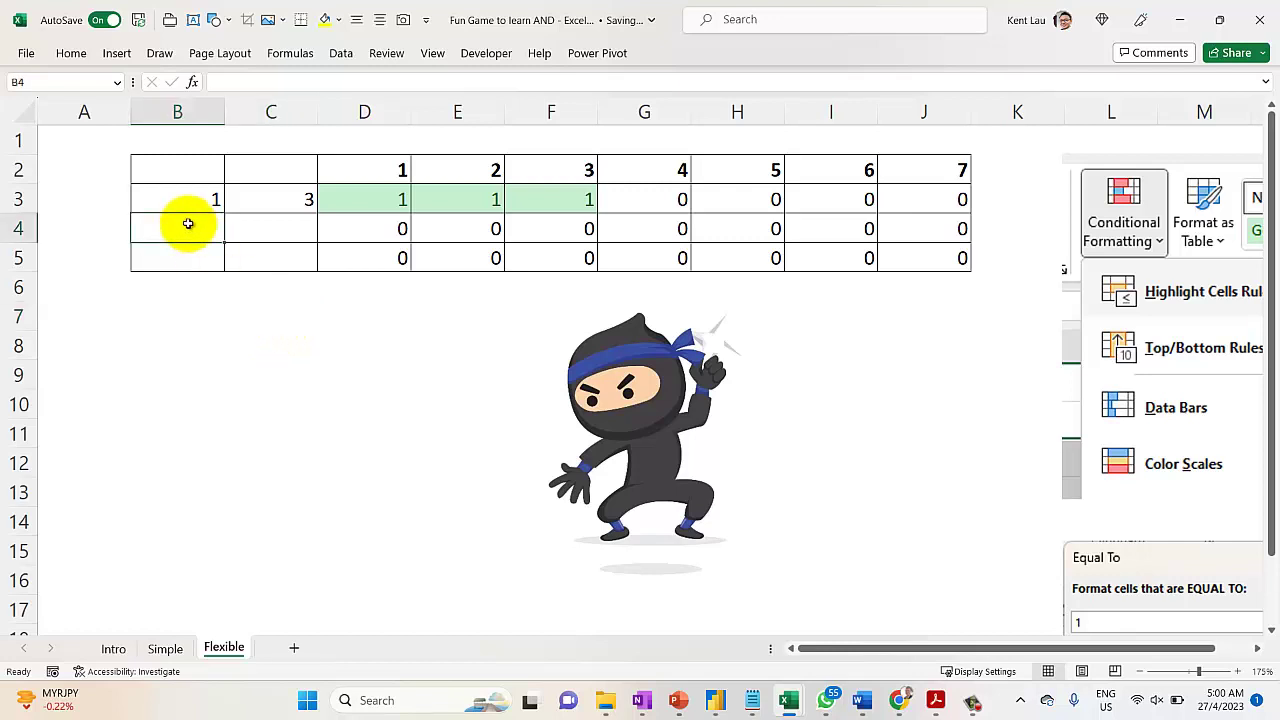
{"action": "type", "text": "2"}
{"action": "left_click", "coordinate": [305, 237]}
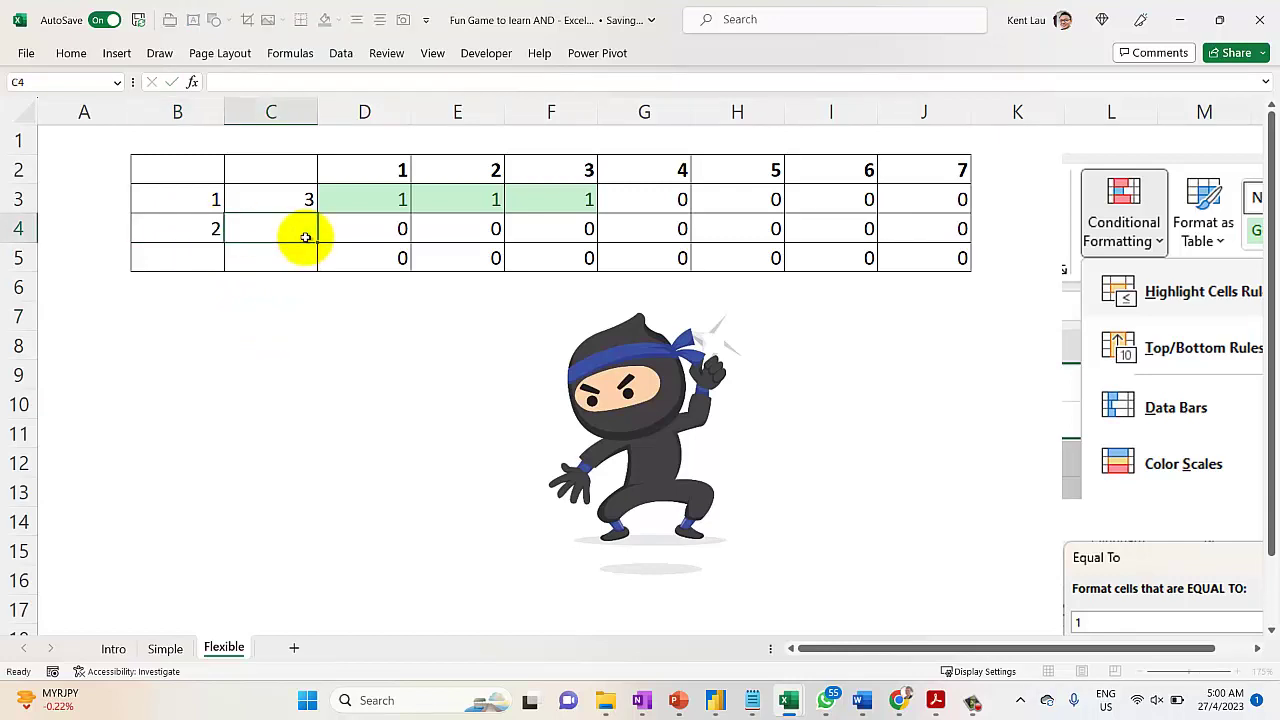
{"action": "type", "text": "5"}
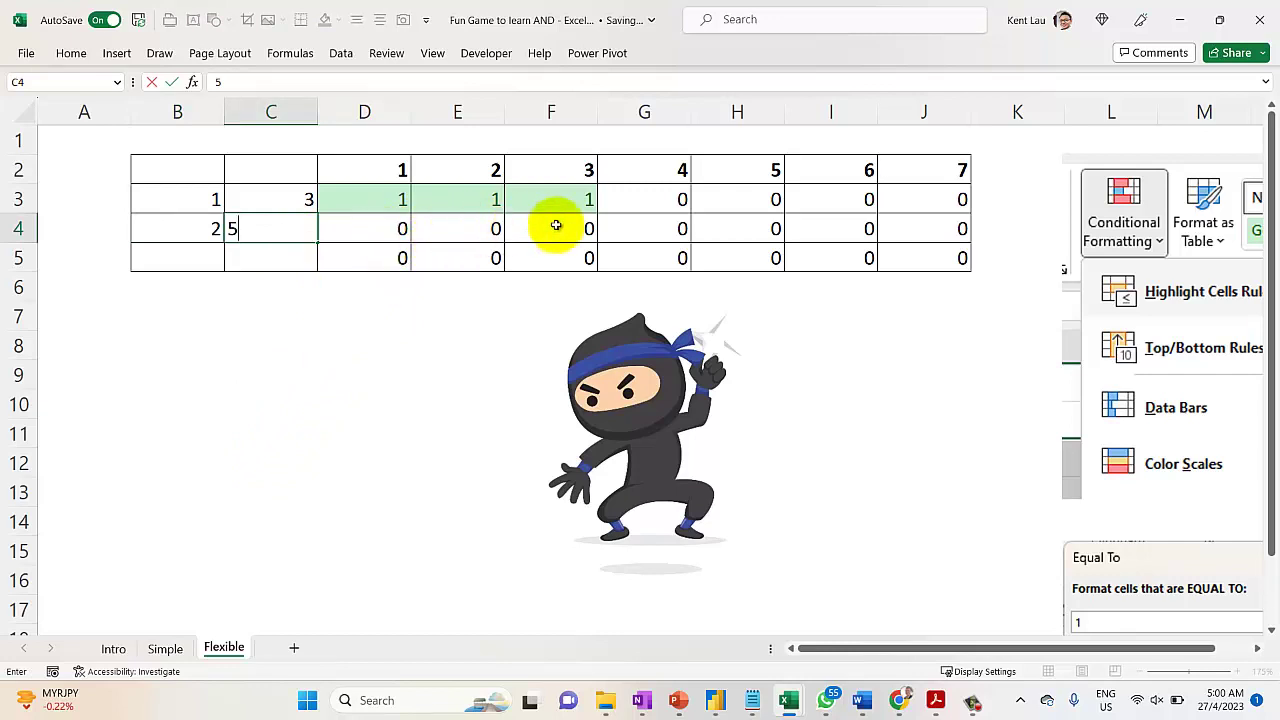
{"action": "key", "text": "Return"}
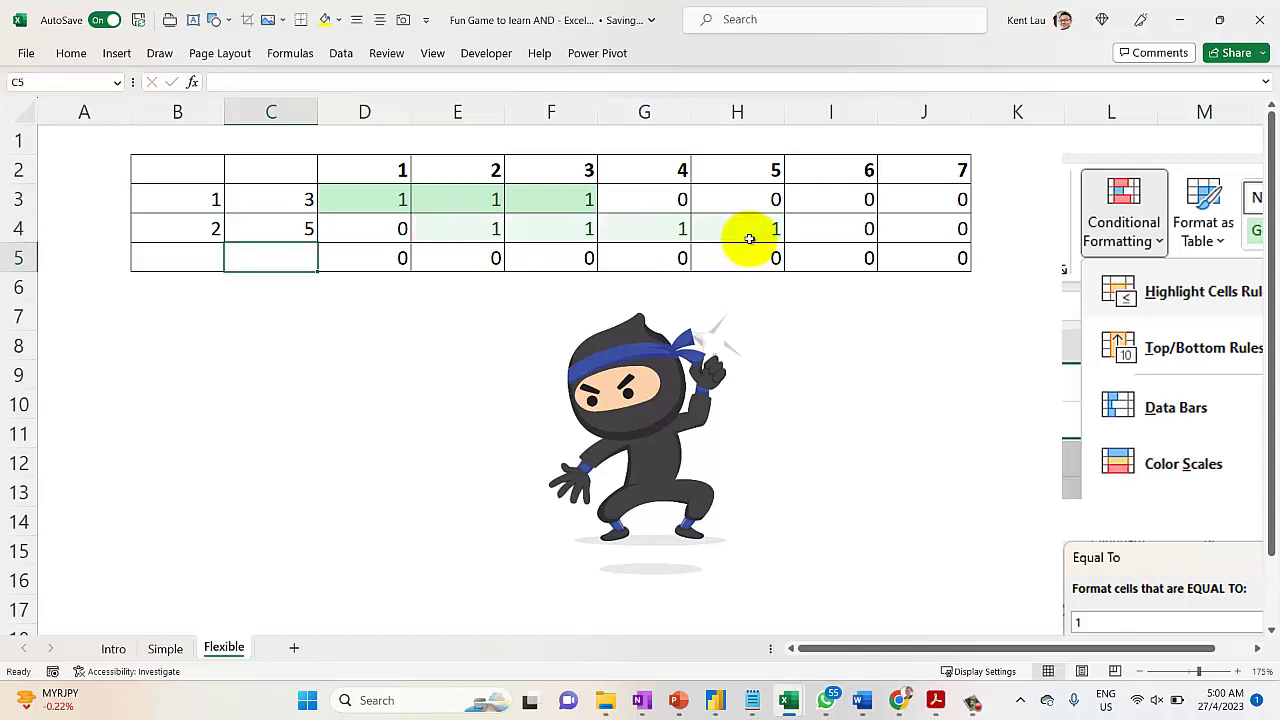
Enter 5 in B5 and 7 in C5 as the start and end numbers of the third row.
{"action": "left_click", "coordinate": [161, 260]}
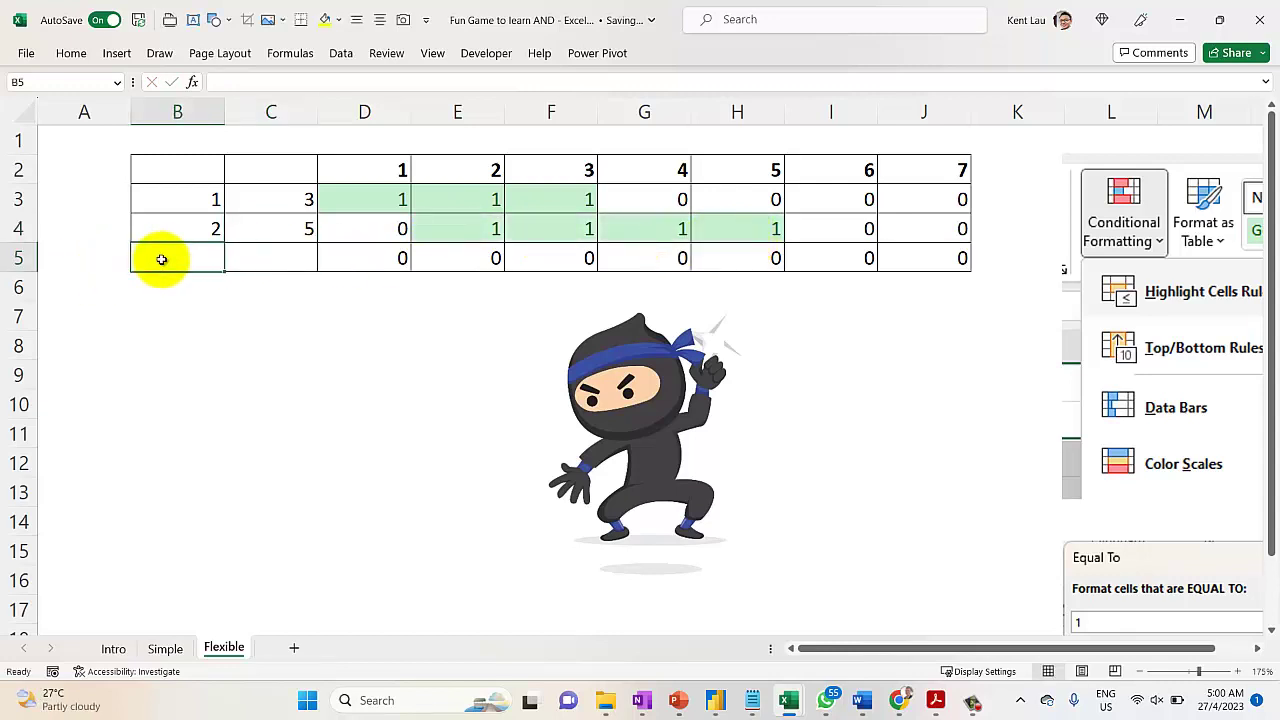
{"action": "type", "text": "5"}
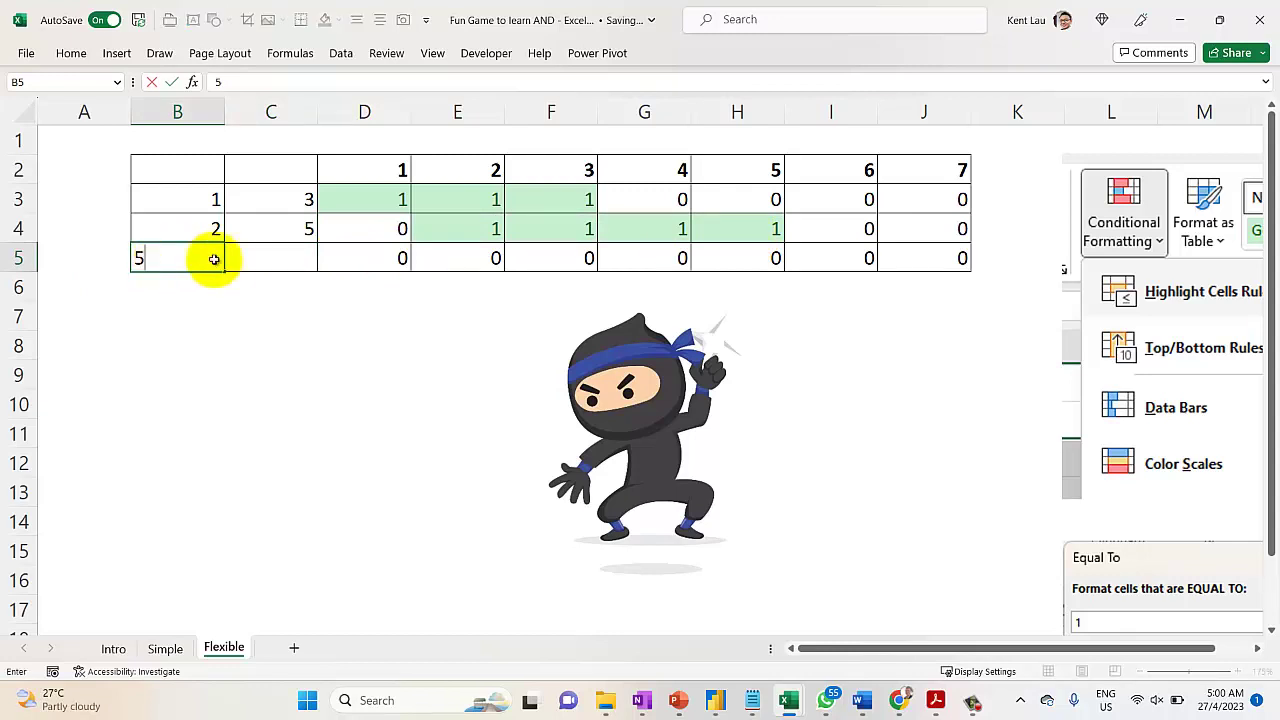
{"action": "left_click", "coordinate": [288, 258]}
{"action": "type", "text": "7"}
{"action": "left_click", "coordinate": [285, 350]}
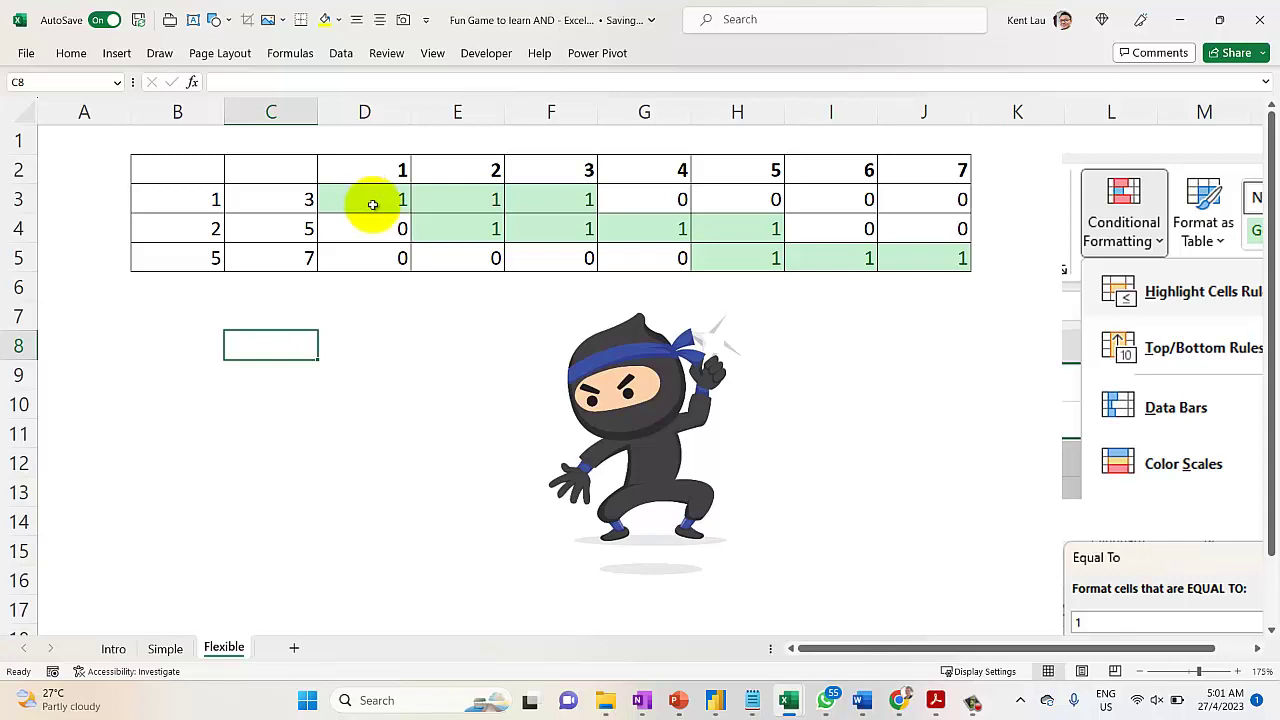
{"action": "left_click", "coordinate": [632, 410]}
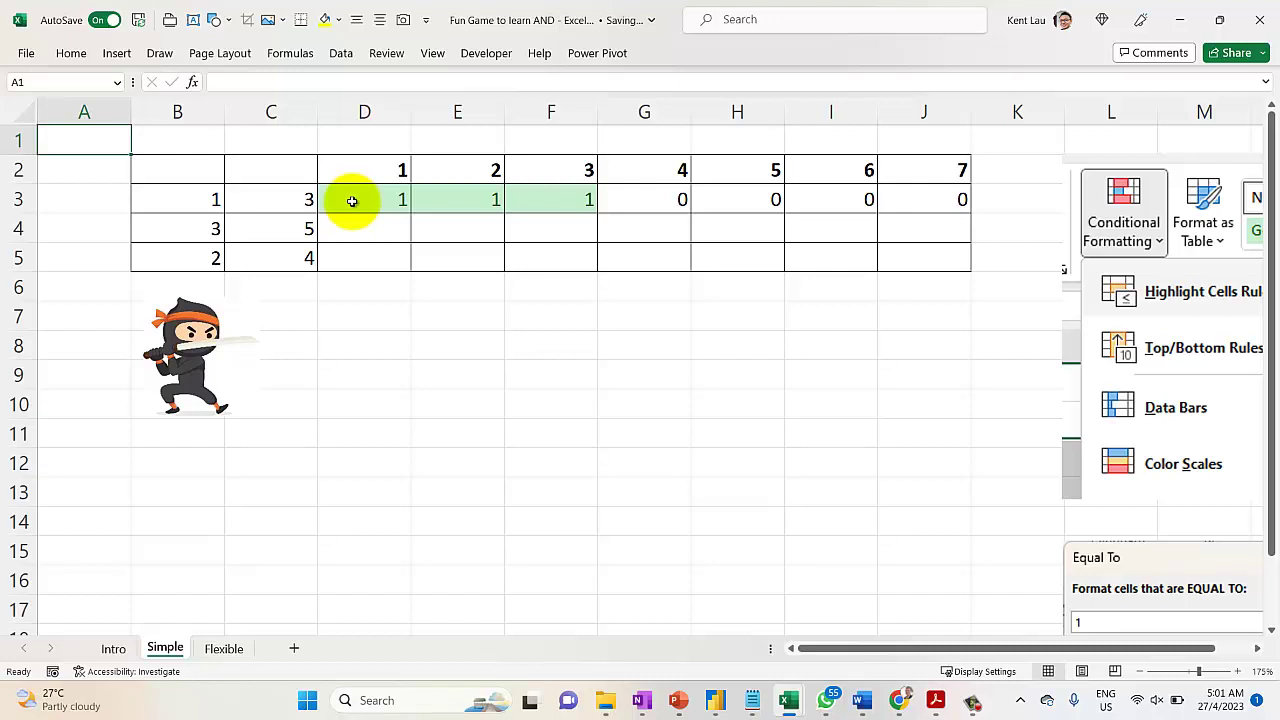
Copy the AND(D$2>=1,D$2<=3) part of the formula in D3 on the Simple sheet, leaving the formula intact.
{"action": "left_click", "coordinate": [352, 201]}
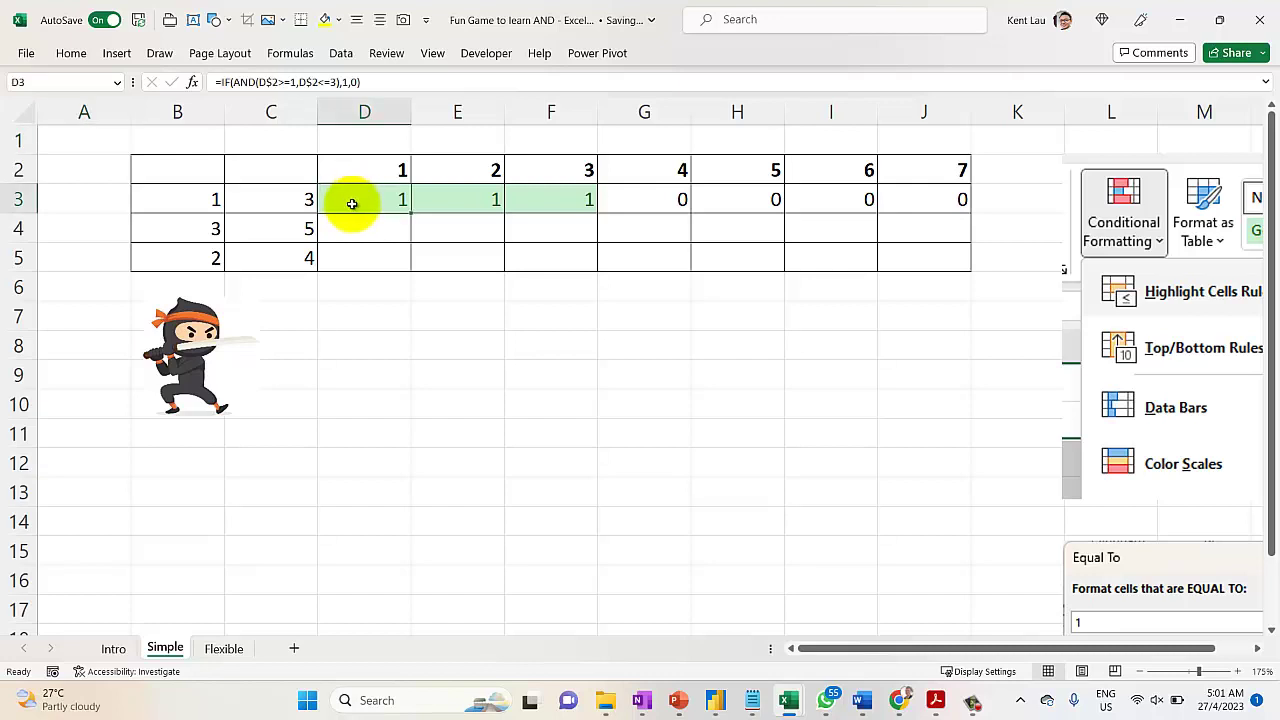
{"action": "double_click", "coordinate": [350, 199]}
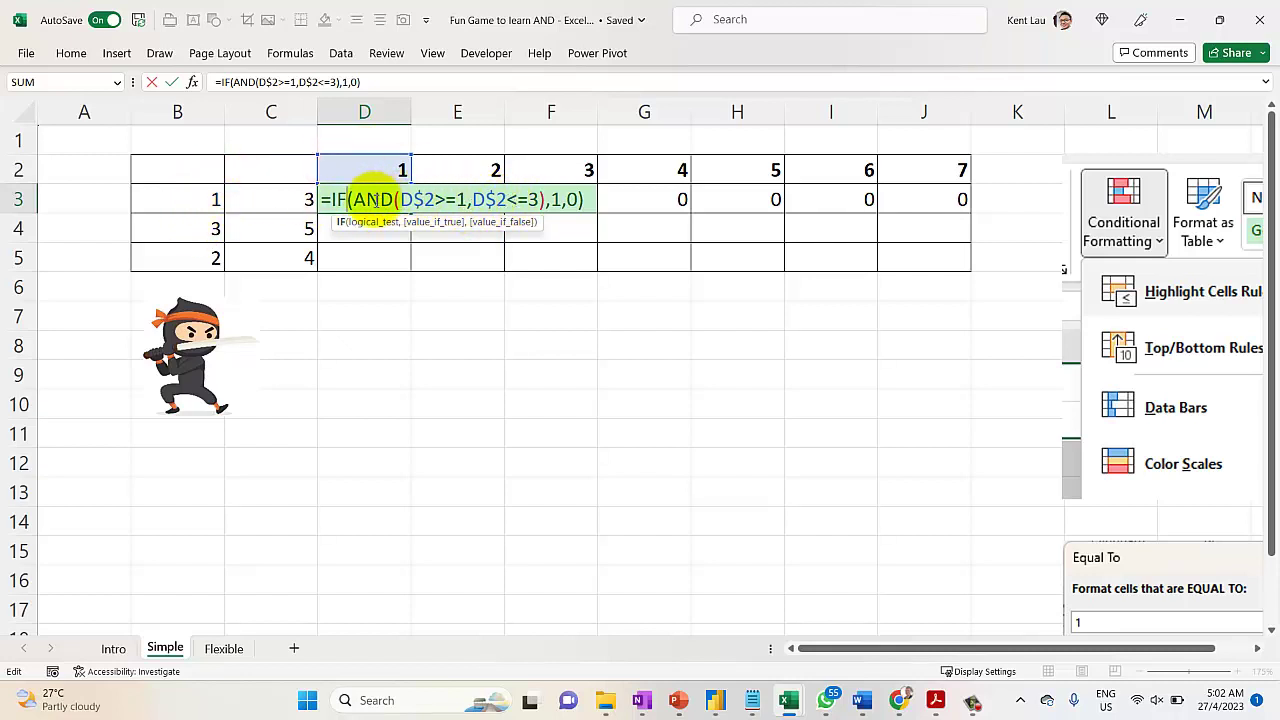
{"action": "left_click_drag", "start_coordinate": [365, 200], "coordinate": [548, 200]}
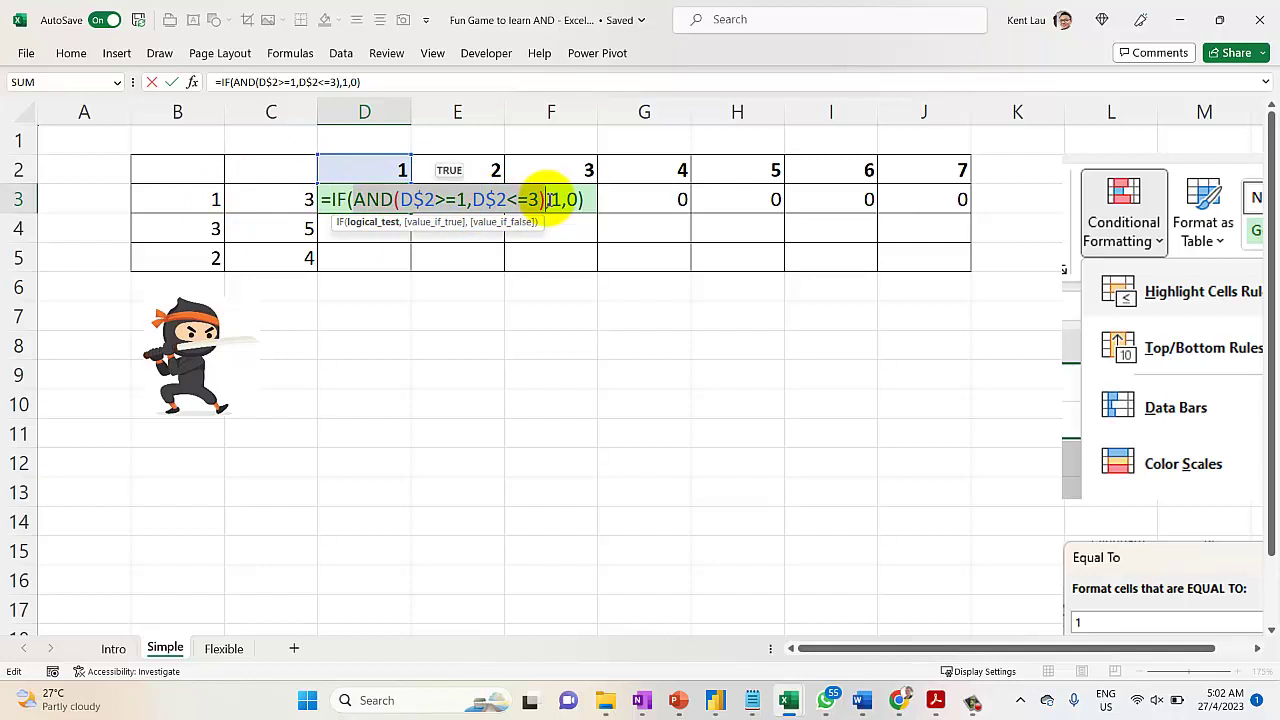
{"action": "left_click", "coordinate": [358, 200]}
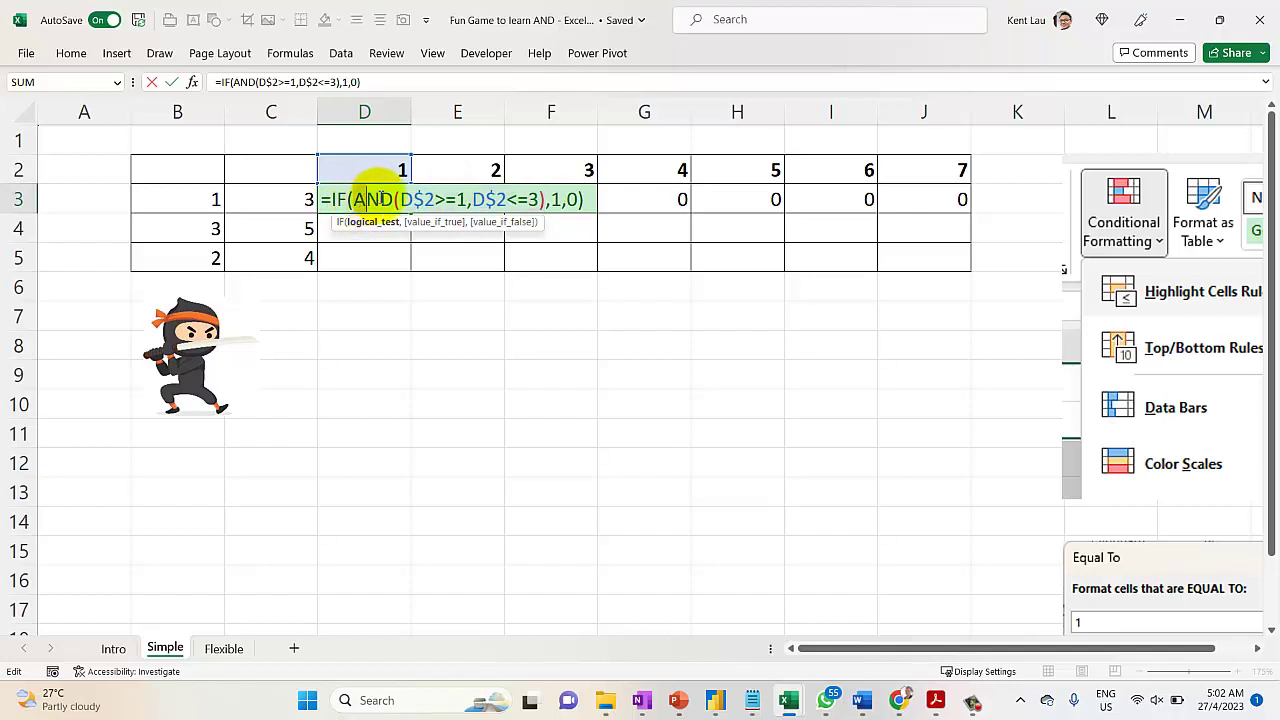
{"action": "left_click_drag", "start_coordinate": [352, 200], "coordinate": [540, 200]}
{"action": "key", "text": "ctrl+c"}
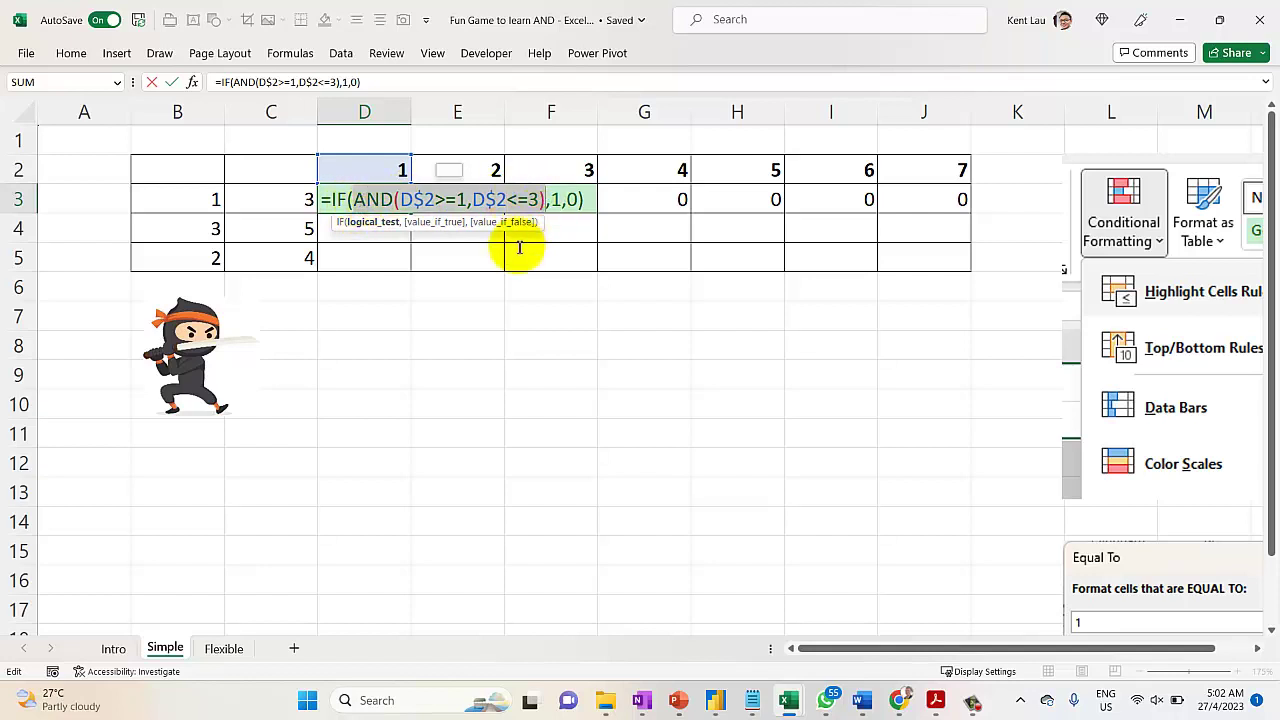
{"action": "key", "text": "Return"}
Insert a text box below the table, near D8, and paste the copied AND expression into it.
{"action": "left_click", "coordinate": [190, 22]}
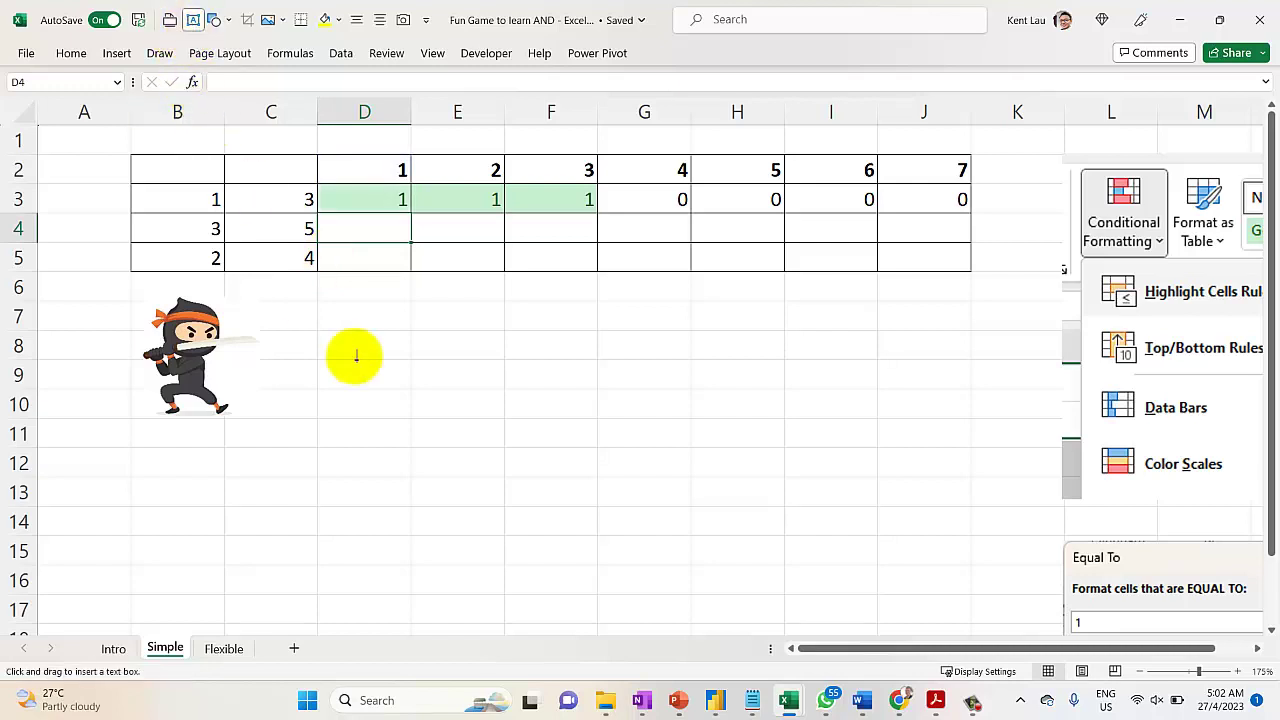
{"action": "left_click", "coordinate": [358, 358]}
{"action": "key", "text": "ctrl+v"}
Enlarge the text box's expression to font size 24 and move the box up to just below the table.
{"action": "triple_click", "coordinate": [390, 372]}
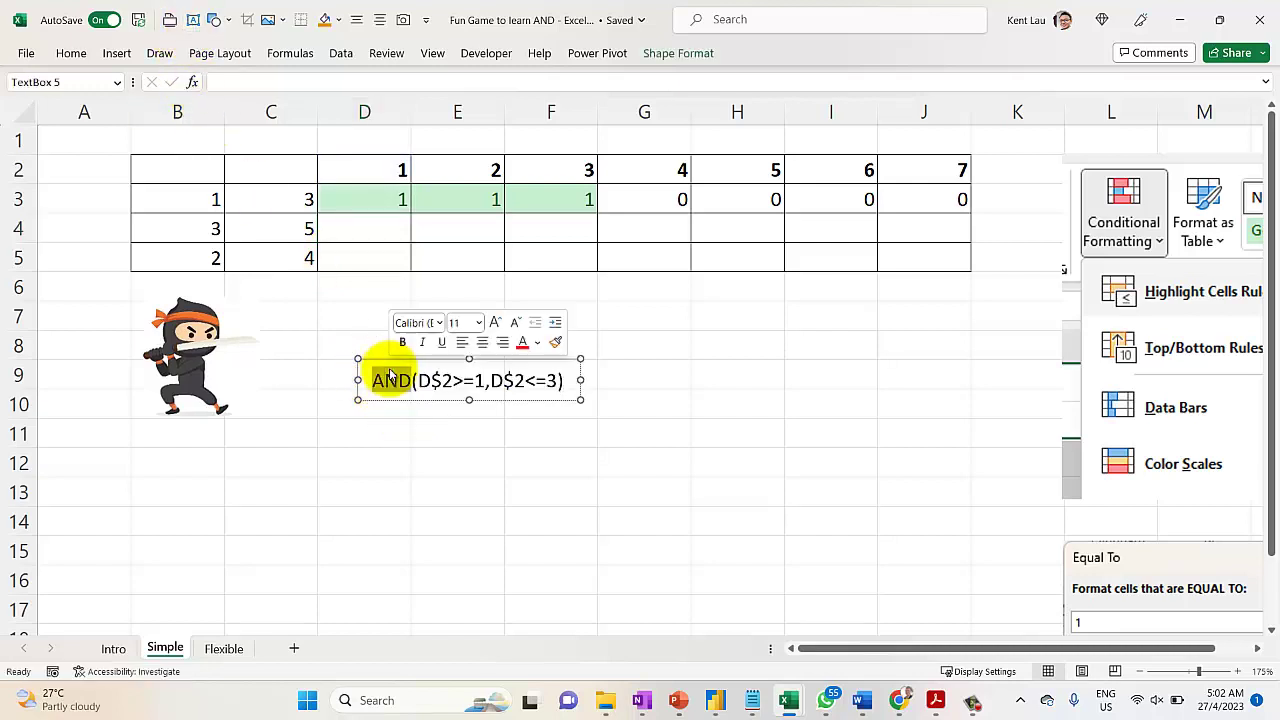
{"action": "left_click", "coordinate": [495, 322]}
{"action": "left_click", "coordinate": [495, 322]}
{"action": "left_click", "coordinate": [495, 322]}
{"action": "left_click", "coordinate": [495, 322]}
{"action": "left_click", "coordinate": [495, 322]}
{"action": "left_click", "coordinate": [495, 322]}
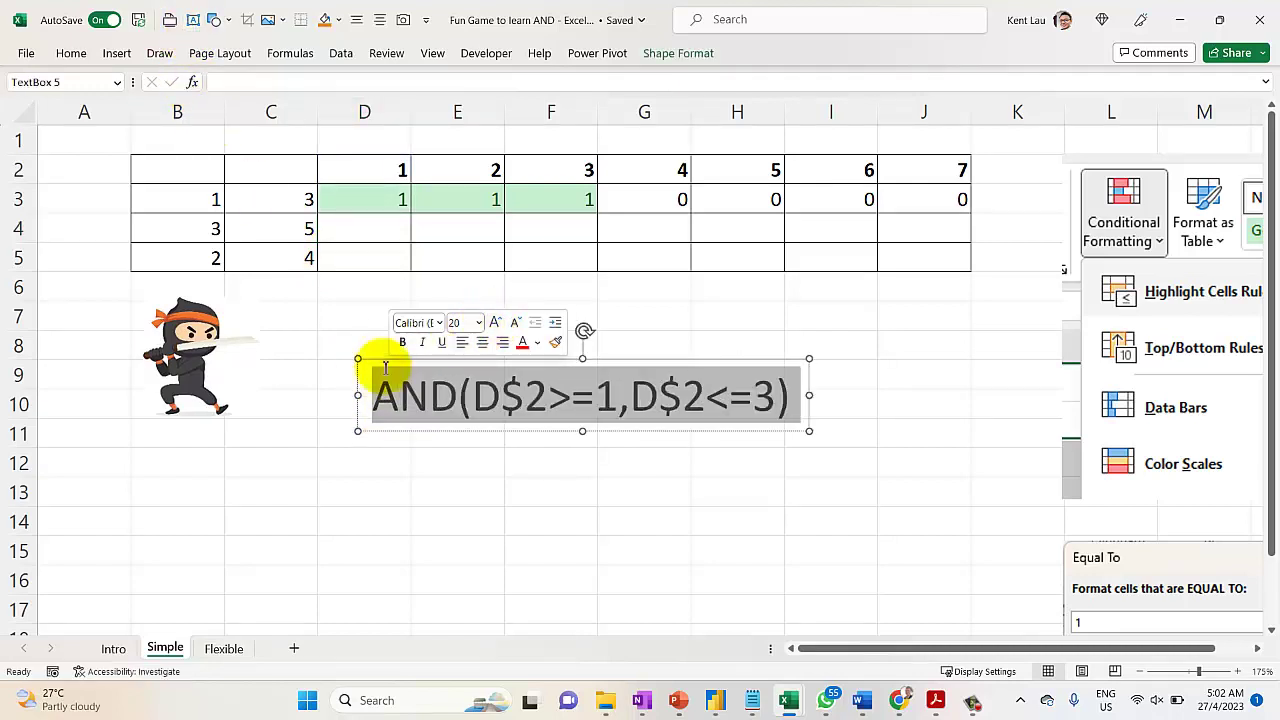
{"action": "left_click_drag", "start_coordinate": [371, 357], "coordinate": [371, 300]}
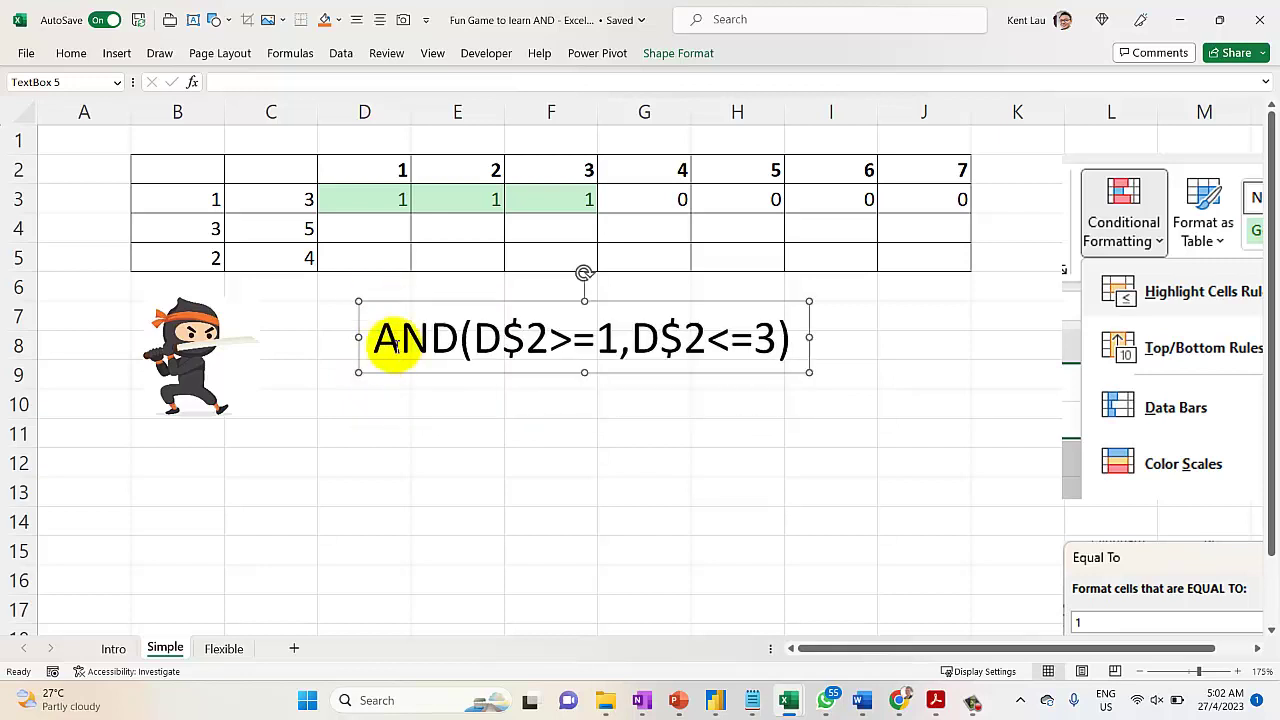
Colour "AND(" and the closing parenthesis in the text box blue.
{"action": "left_click", "coordinate": [366, 196]}
{"action": "left_click", "coordinate": [466, 337]}
{"action": "left_click_drag", "start_coordinate": [466, 337], "coordinate": [383, 340]}
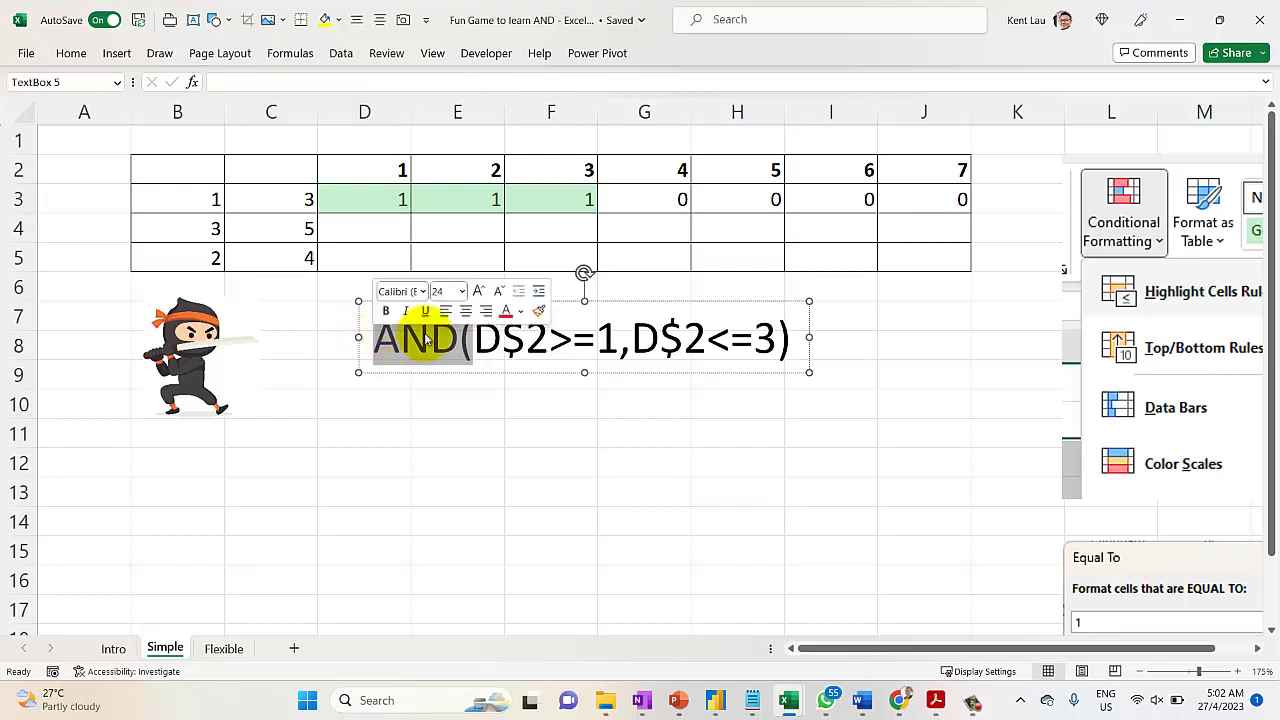
{"action": "left_click", "coordinate": [525, 311]}
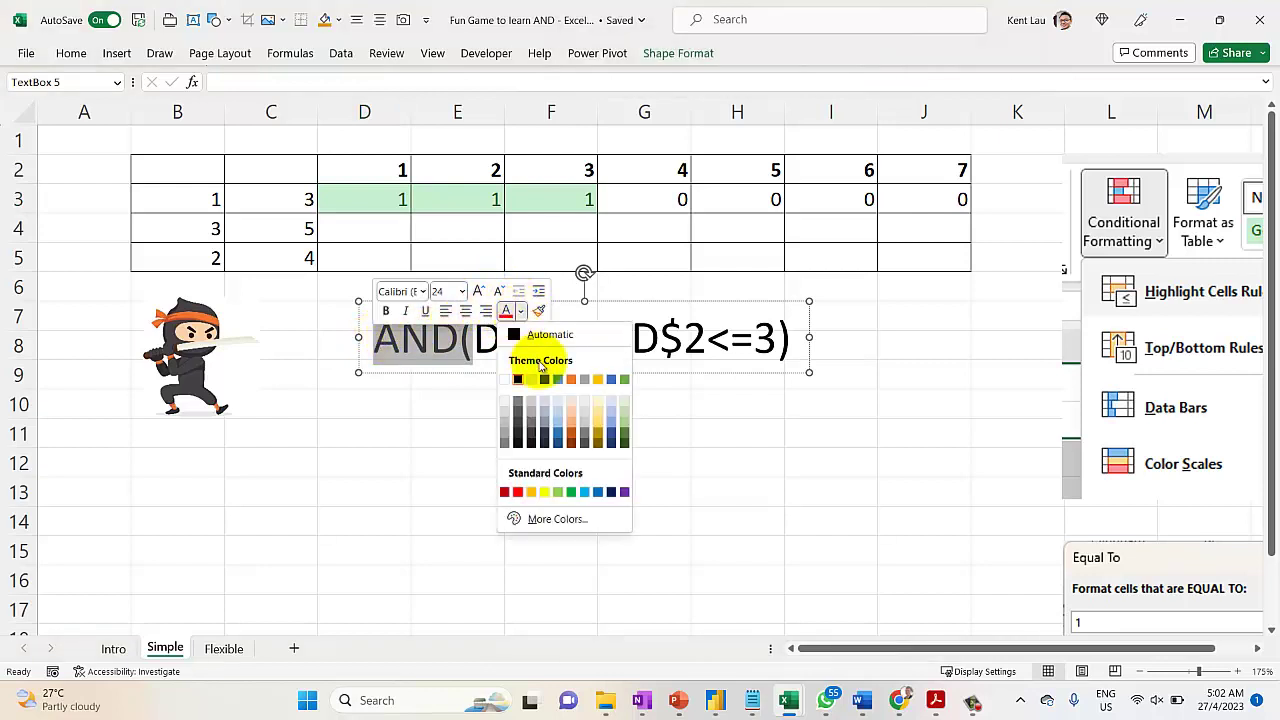
{"action": "left_click", "coordinate": [605, 491]}
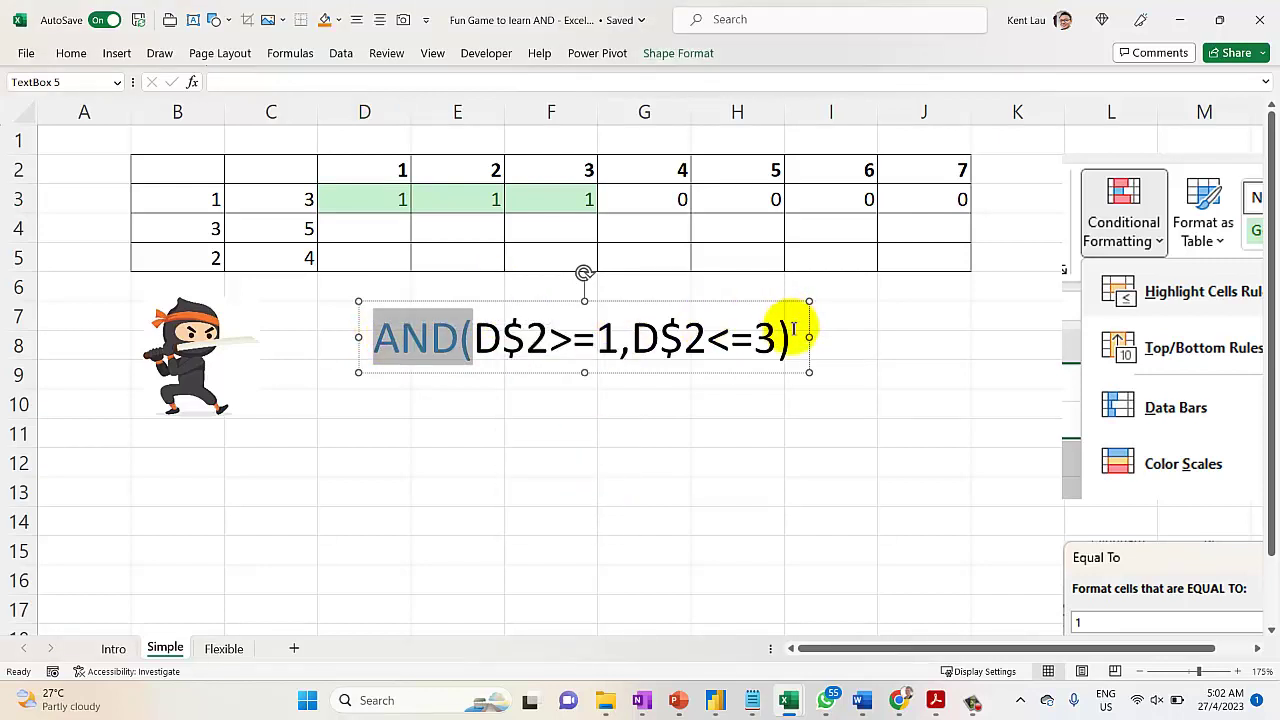
{"action": "left_click_drag", "start_coordinate": [802, 338], "coordinate": [778, 338]}
{"action": "left_click", "coordinate": [903, 302]}
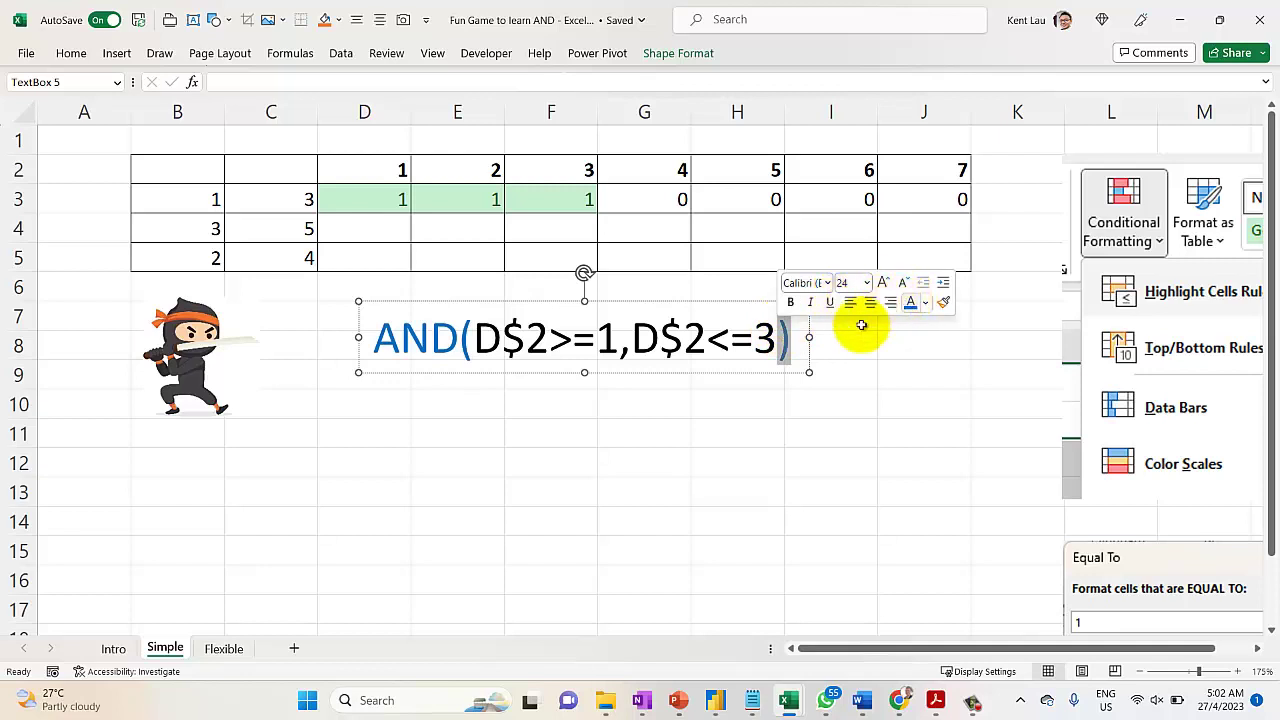
Add a space after the comma in the text box expression and nudge the box slightly downward.
{"action": "left_click", "coordinate": [632, 340]}
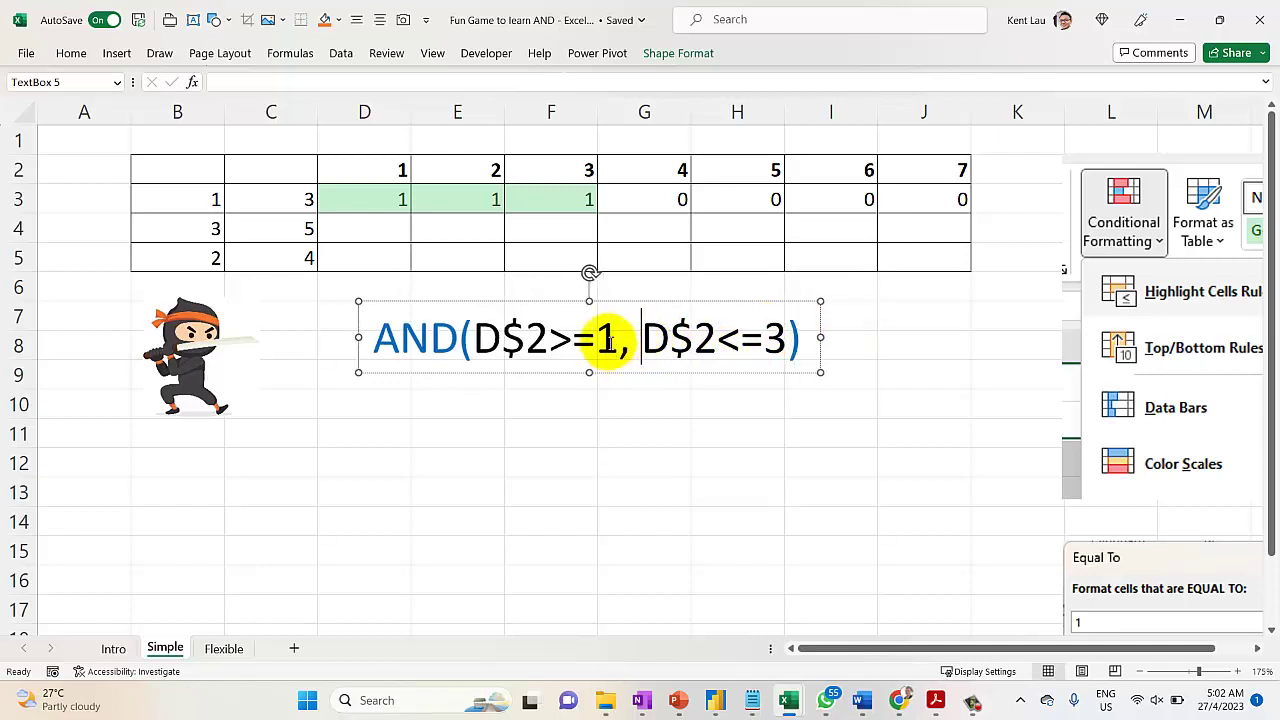
{"action": "double_click", "coordinate": [607, 340]}
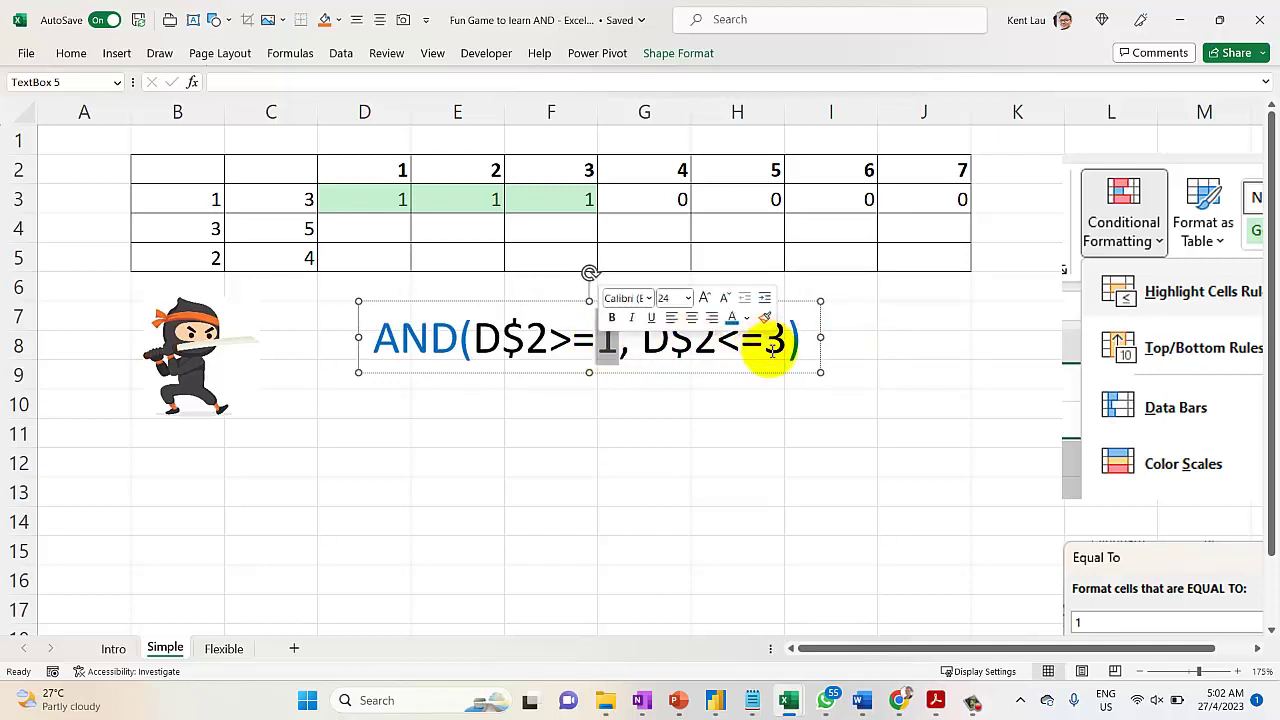
{"action": "left_click", "coordinate": [697, 377]}
{"action": "key", "text": "Delete"}
{"action": "key", "text": "Delete"}
{"action": "key", "text": "Delete"}
{"action": "key", "text": "Delete"}
{"action": "key", "text": "Delete"}
{"action": "key", "text": "ctrl+z"}
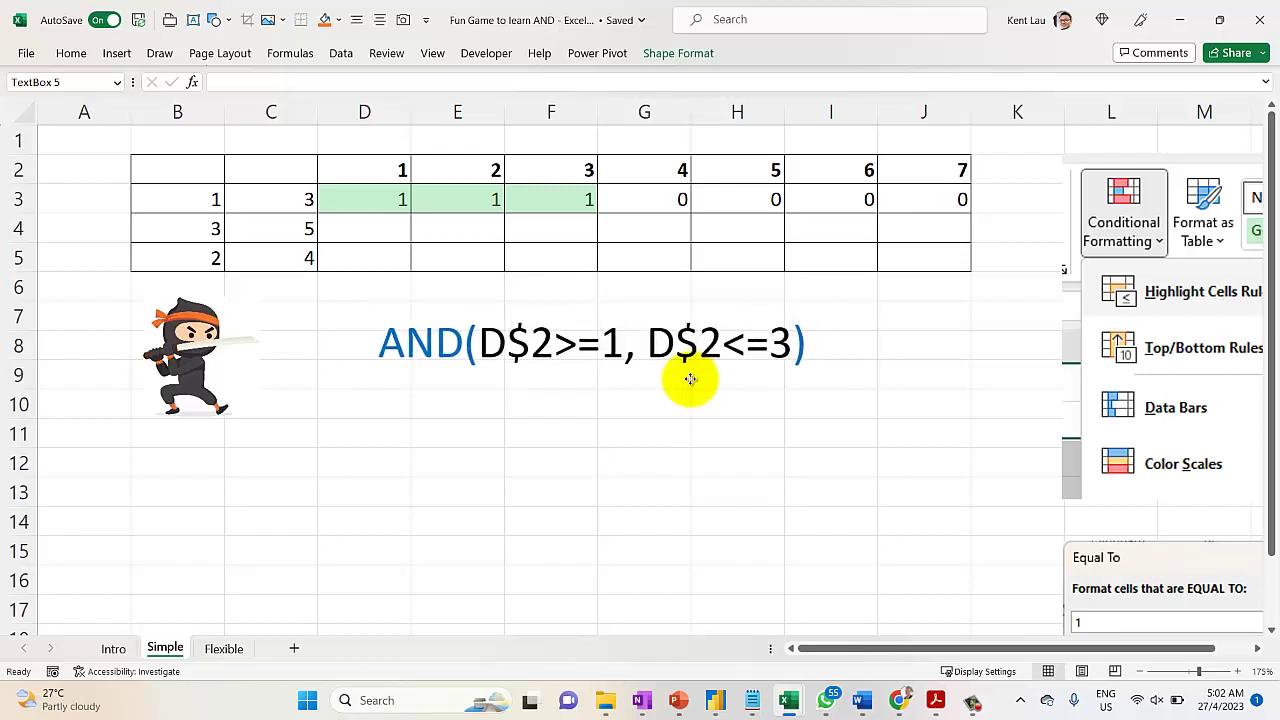
{"action": "key", "text": "Escape"}
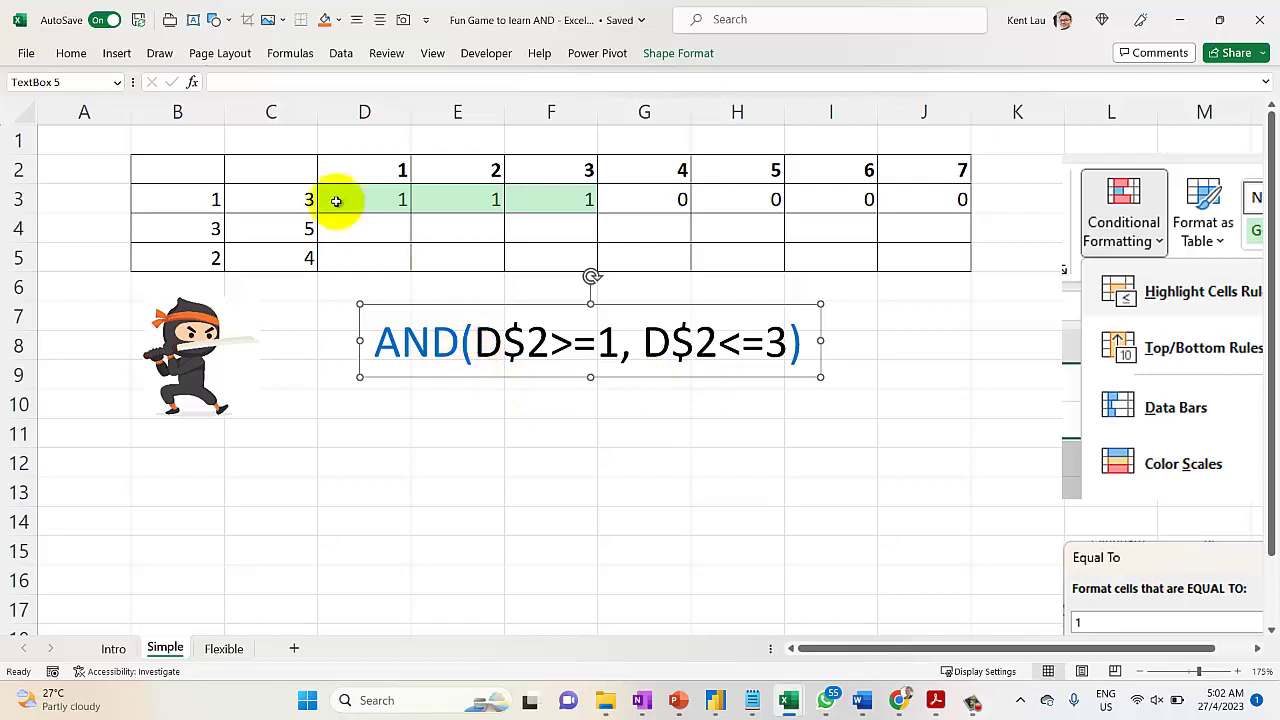
Remove the IF wrapper and its 1 and 0 results from D3, leaving =AND(D$2>=1,D$2<=3).
{"action": "left_click_drag", "start_coordinate": [380, 206], "coordinate": [580, 200]}
{"action": "left_click", "coordinate": [269, 216]}
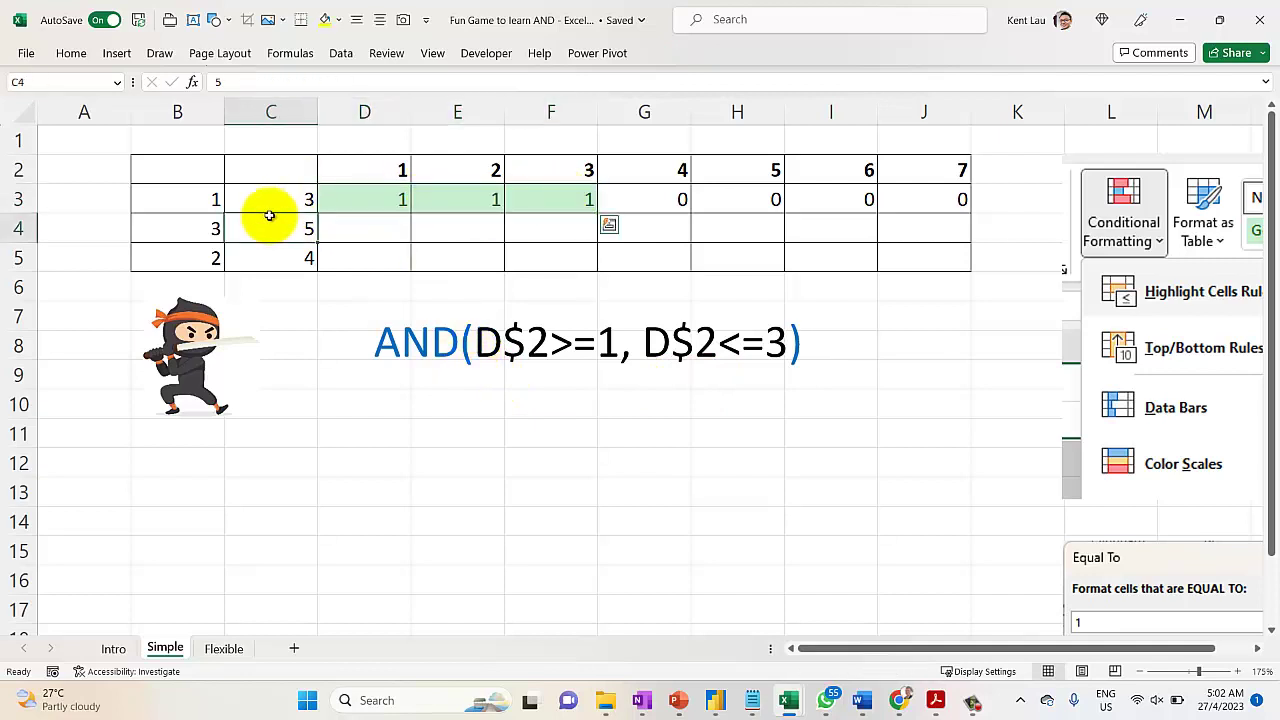
{"action": "left_click", "coordinate": [385, 197]}
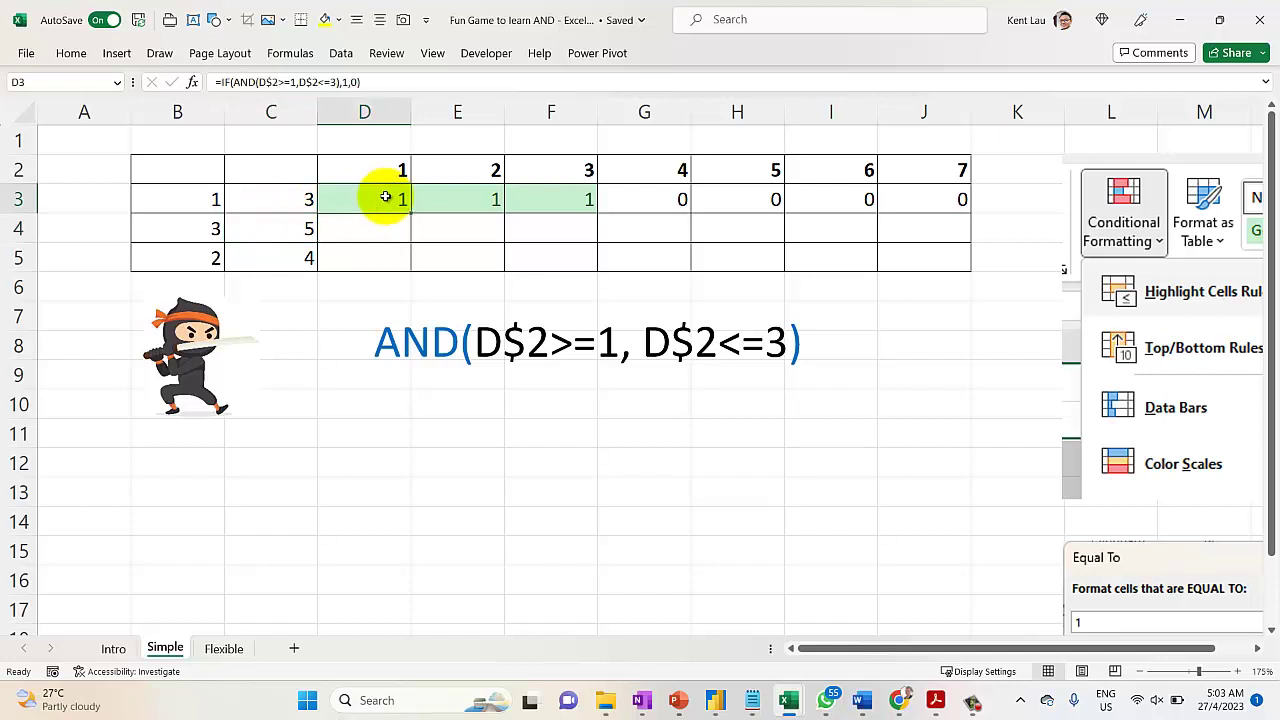
{"action": "double_click", "coordinate": [385, 197]}
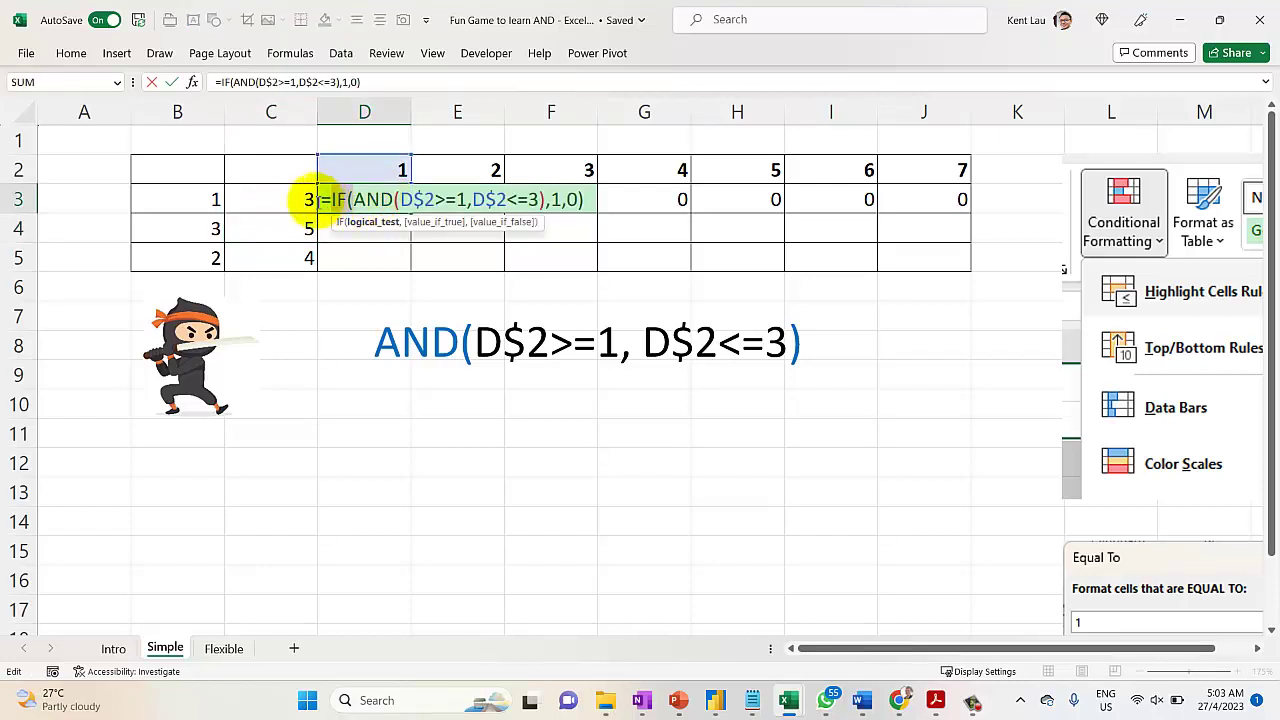
{"action": "left_click", "coordinate": [333, 201]}
{"action": "key", "text": "Delete"}
{"action": "key", "text": "Delete"}
{"action": "key", "text": "Delete"}
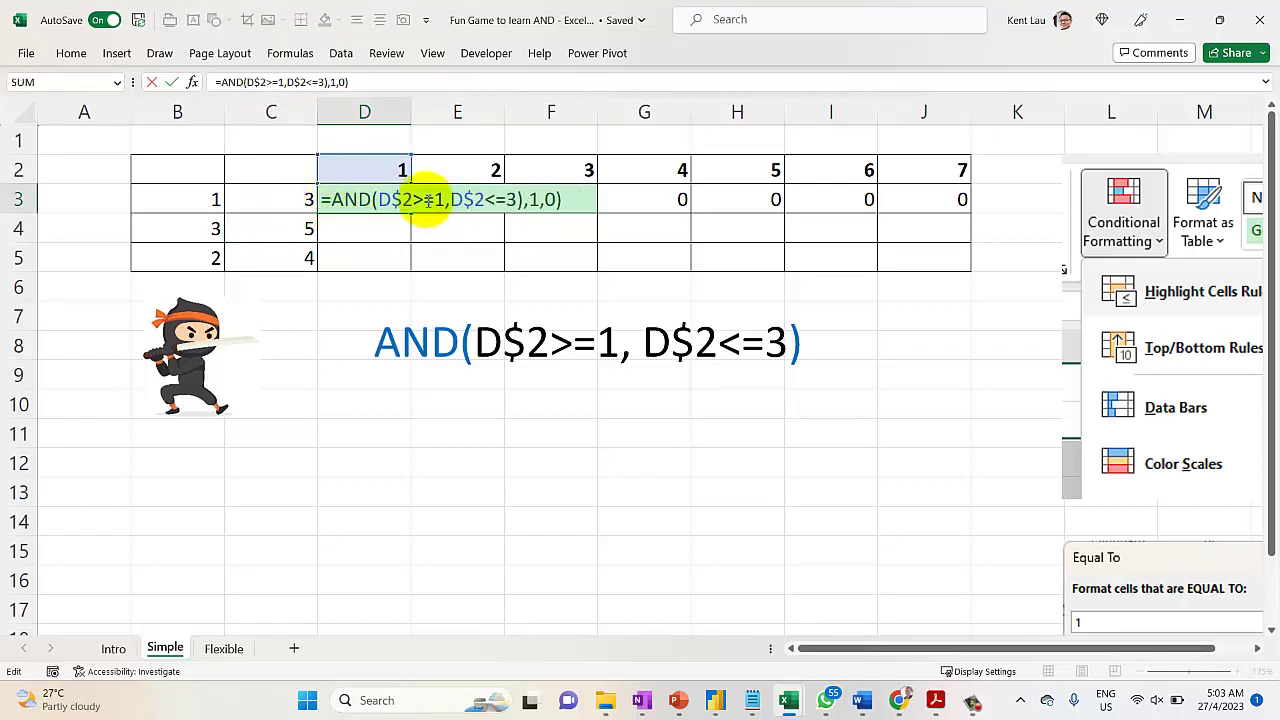
{"action": "key", "text": "BackSpace"}
{"action": "key", "text": "BackSpace"}
{"action": "key", "text": "BackSpace"}
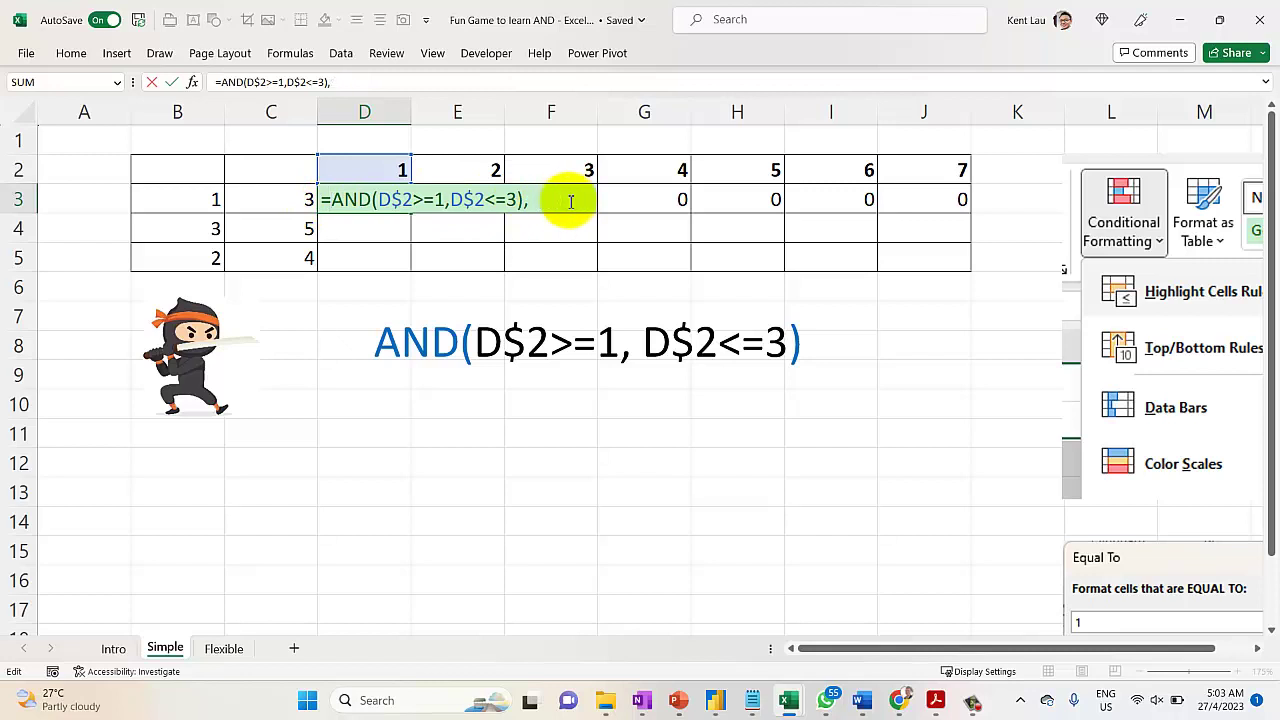
{"action": "key", "text": "Return"}
{"action": "left_click", "coordinate": [378, 203]}
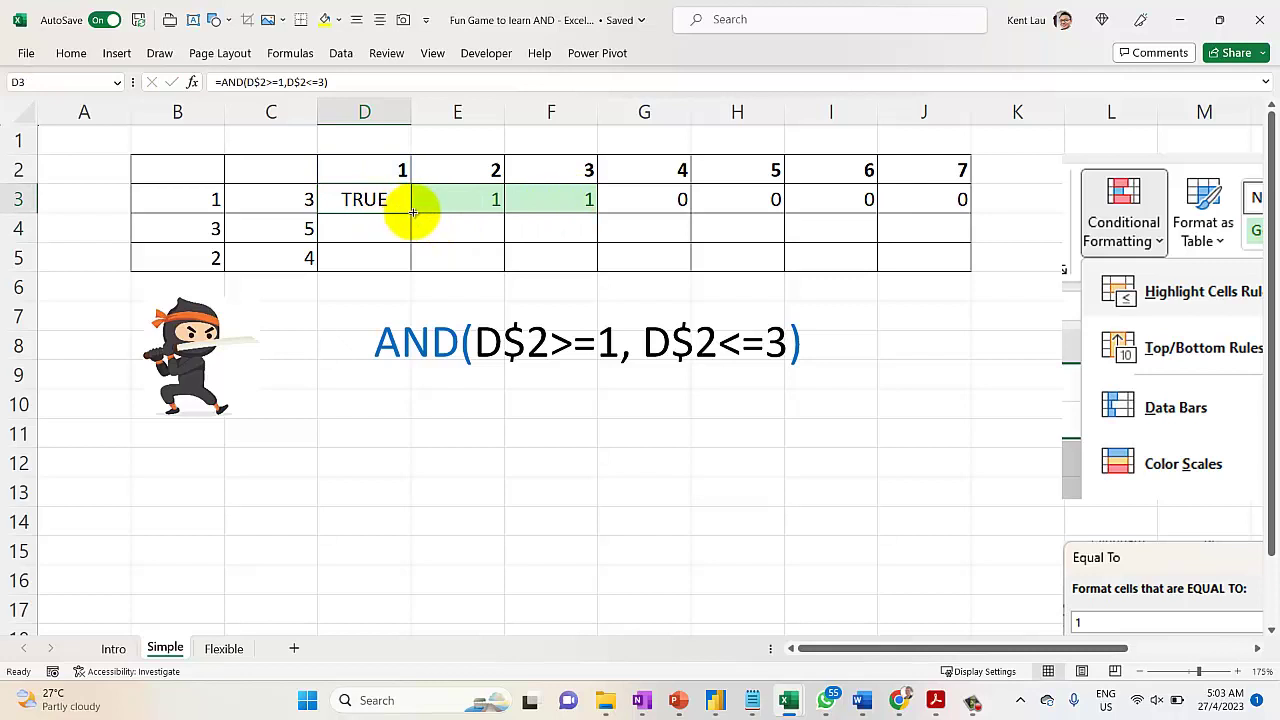
Fill the AND formula from D3 across to J3 and inspect the results in D3:F3.
{"action": "left_click_drag", "start_coordinate": [412, 214], "coordinate": [946, 228]}
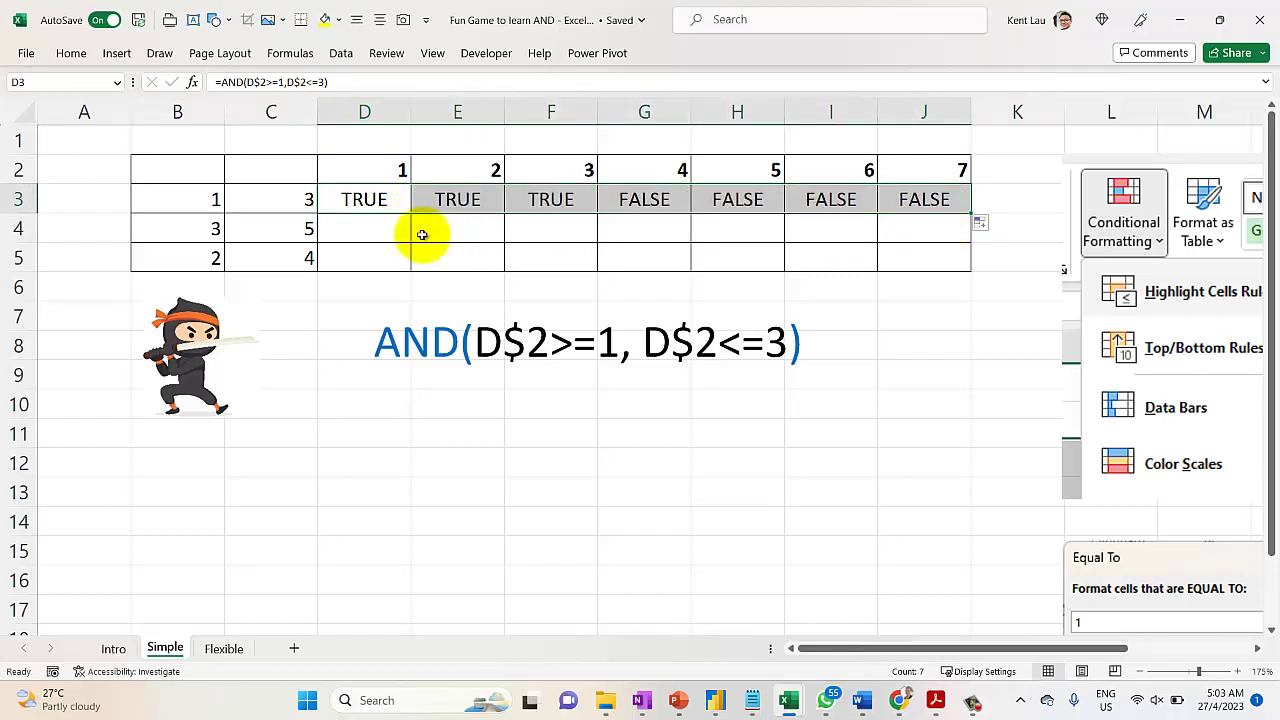
{"action": "left_click", "coordinate": [458, 200]}
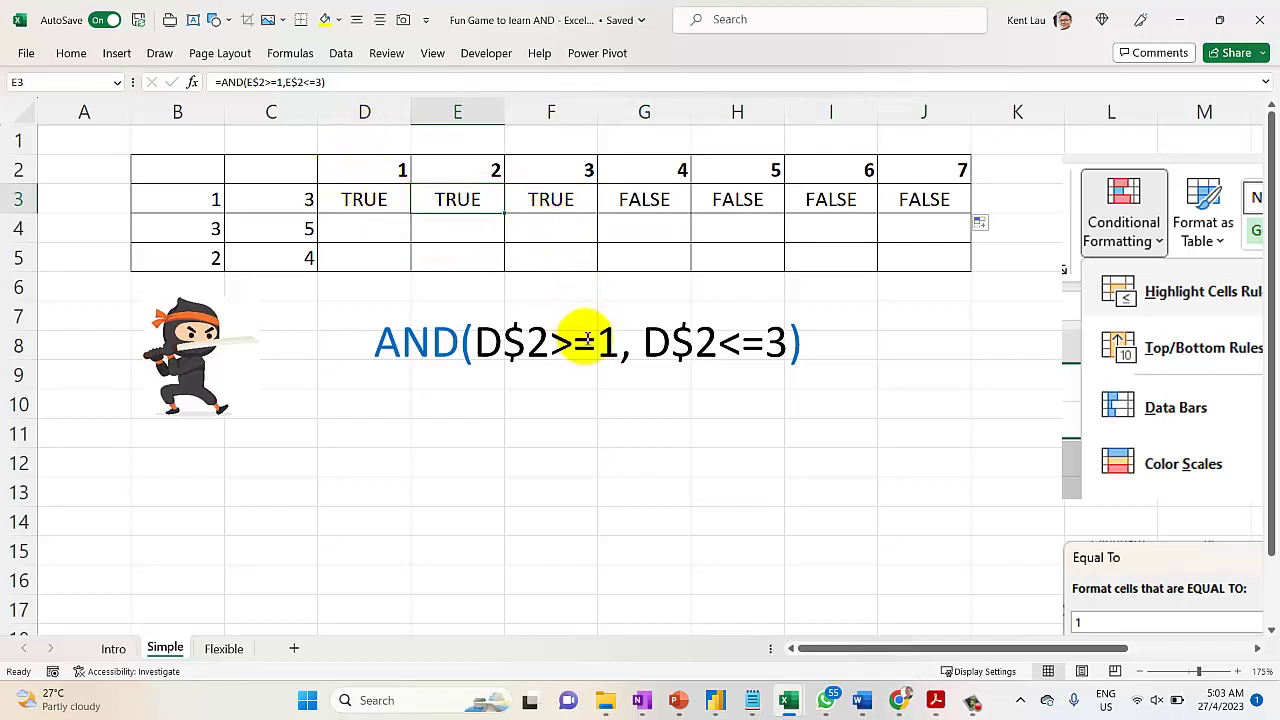
{"action": "left_click_drag", "start_coordinate": [597, 342], "coordinate": [572, 342]}
{"action": "left_click", "coordinate": [451, 200]}
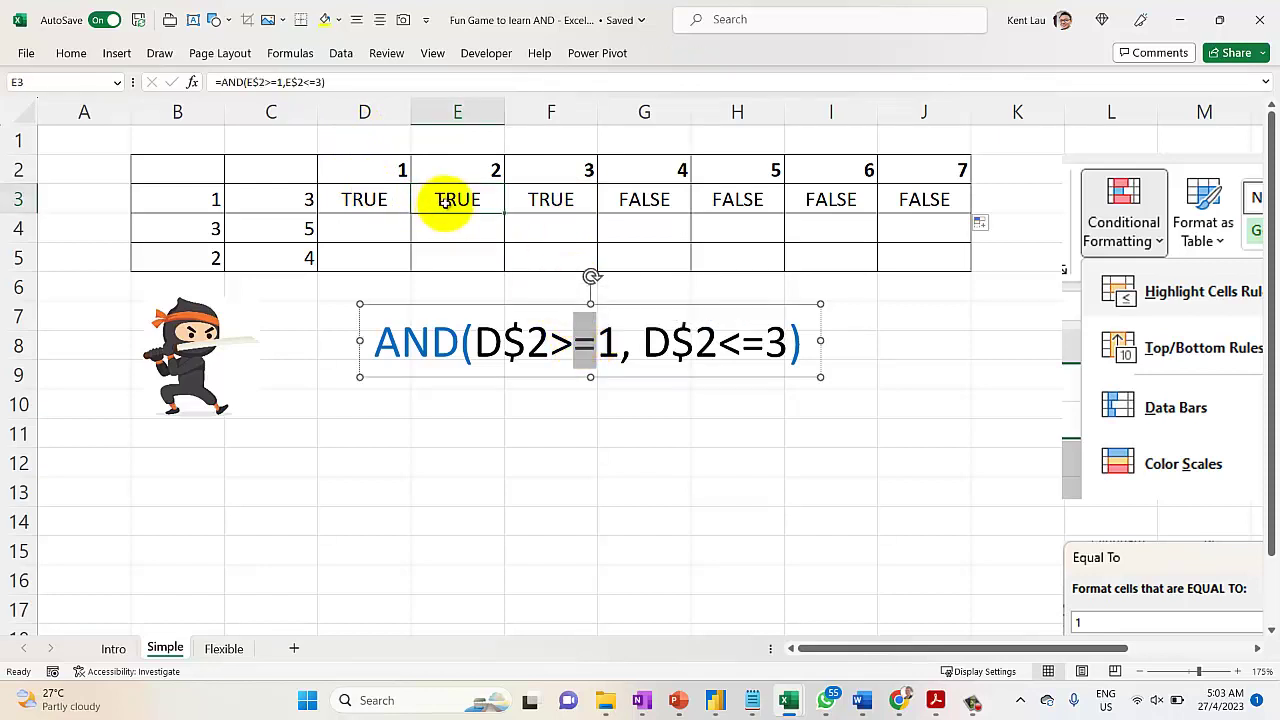
{"action": "left_click", "coordinate": [548, 200]}
{"action": "left_click_drag", "start_coordinate": [363, 200], "coordinate": [538, 200]}
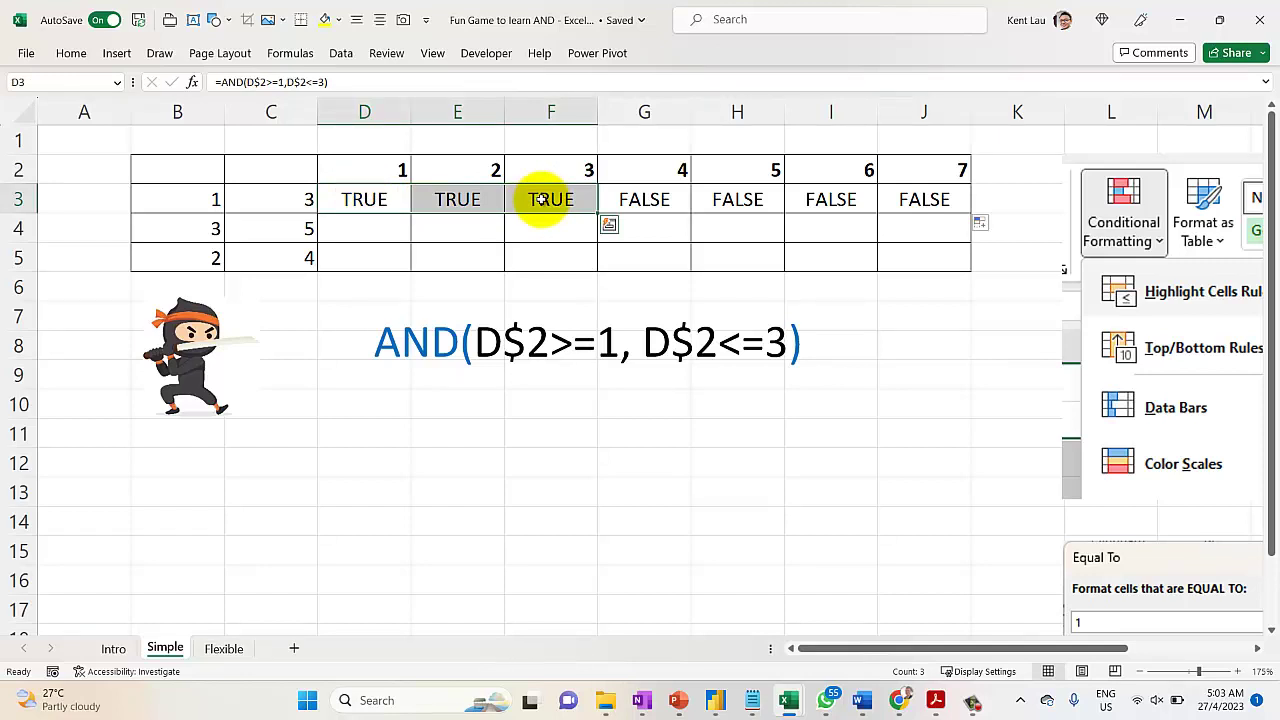
{"action": "left_click", "coordinate": [358, 200]}
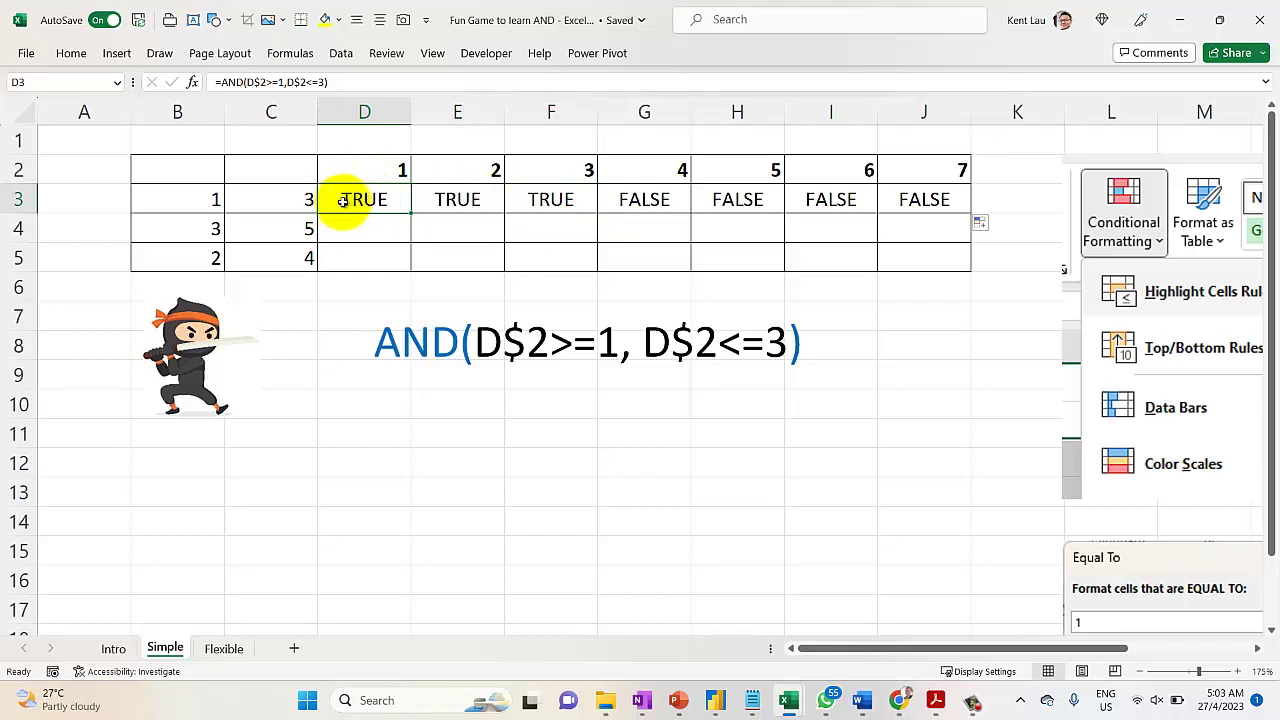
Wrap D3's AND test in an IF that returns 1 or 0: =IF(AND(D$2>=1,D$2<=3),1,0).
{"action": "double_click", "coordinate": [340, 200]}
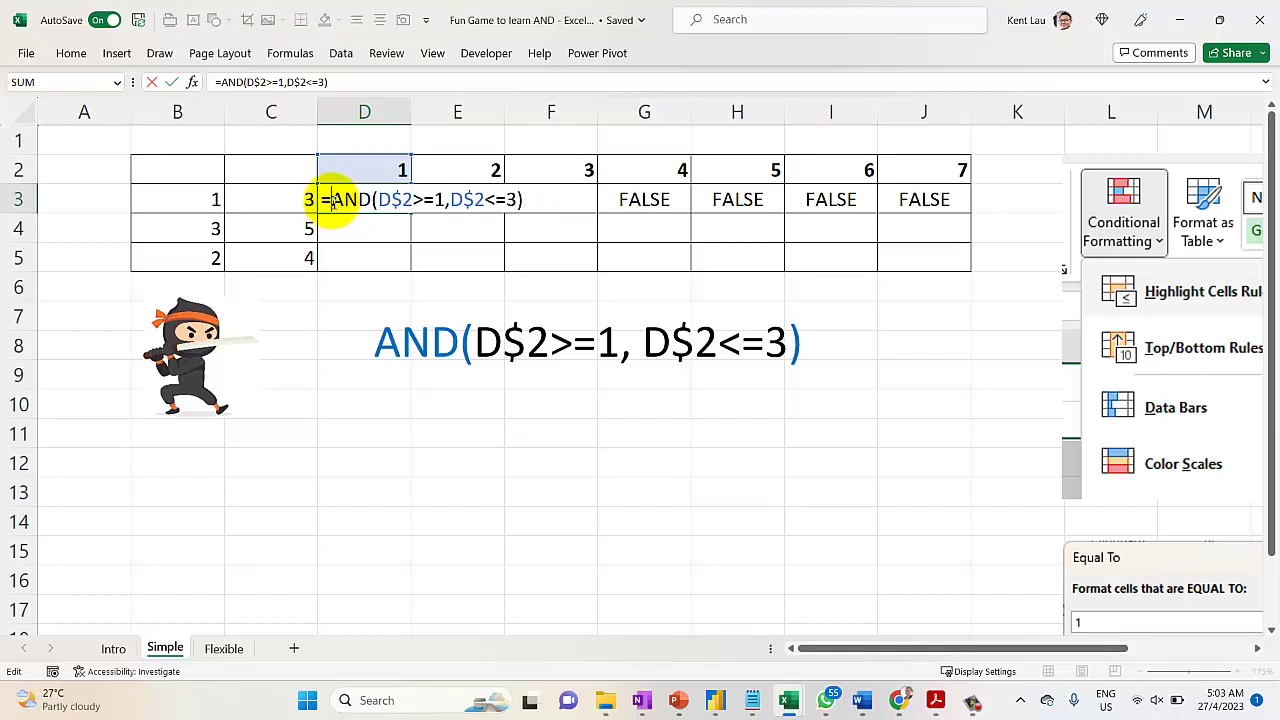
{"action": "type", "text": "if("}
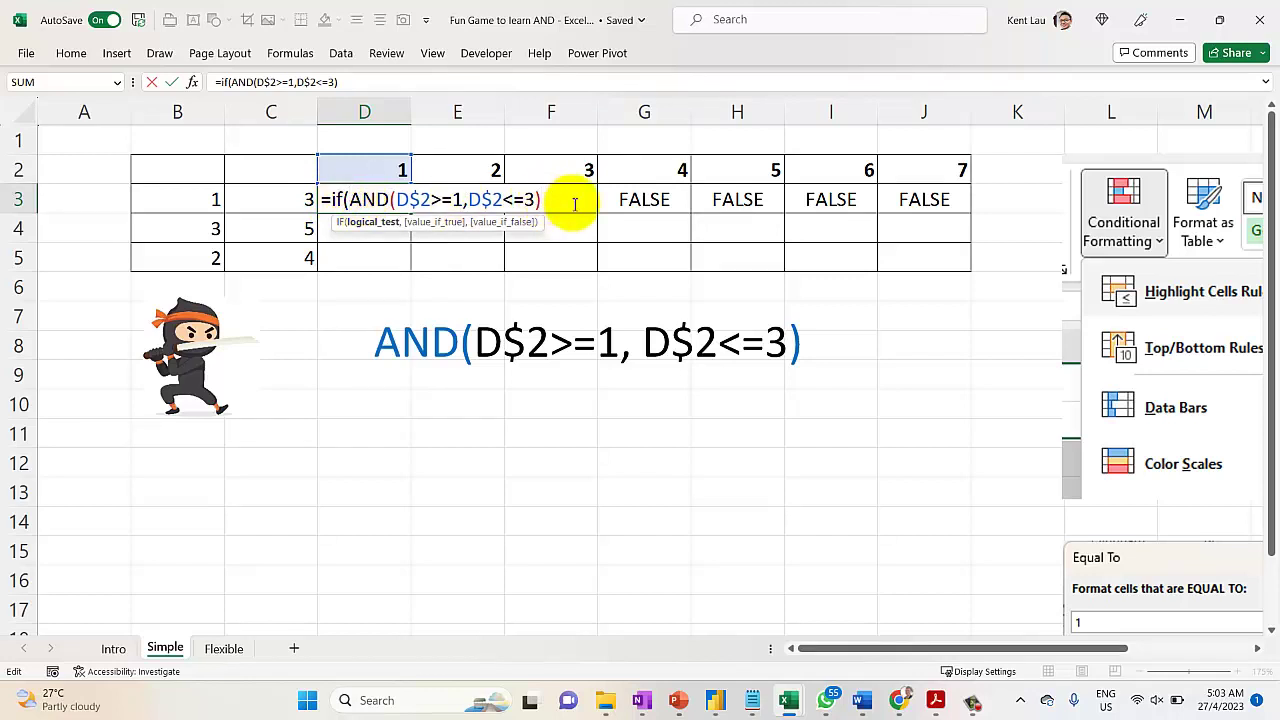
{"action": "type", "text": ","}
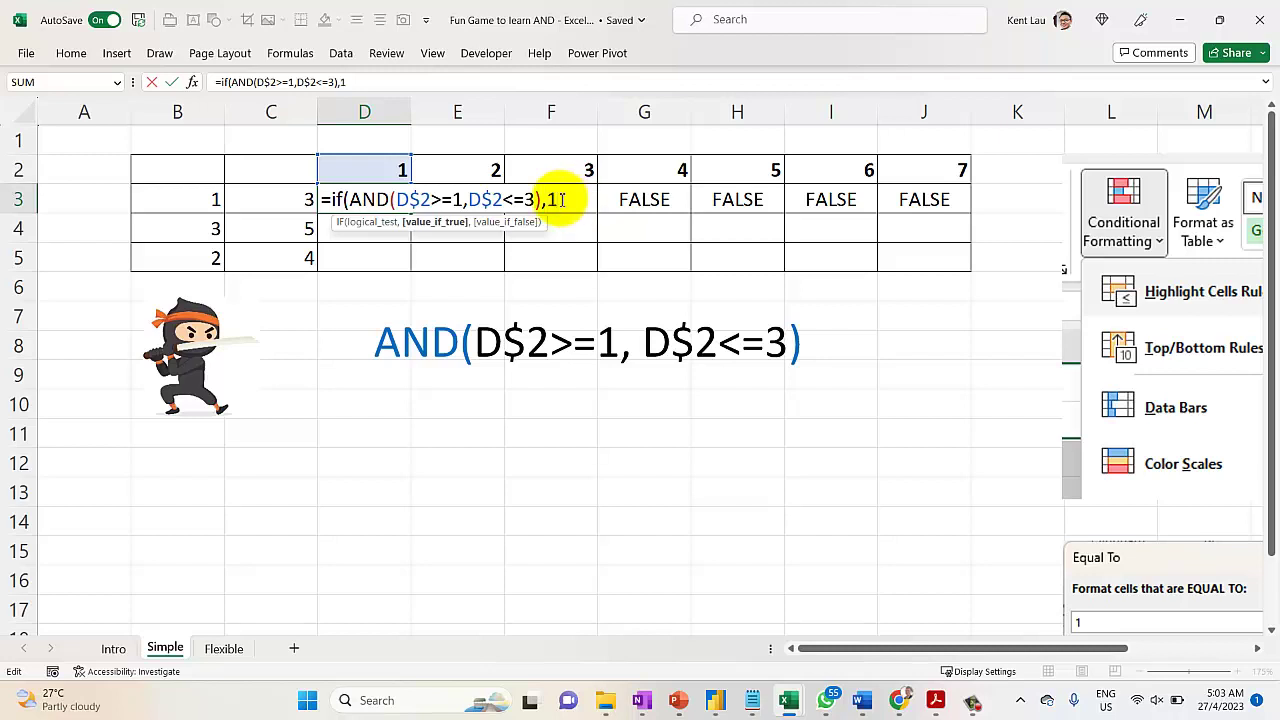
{"action": "type", "text": "1,"}
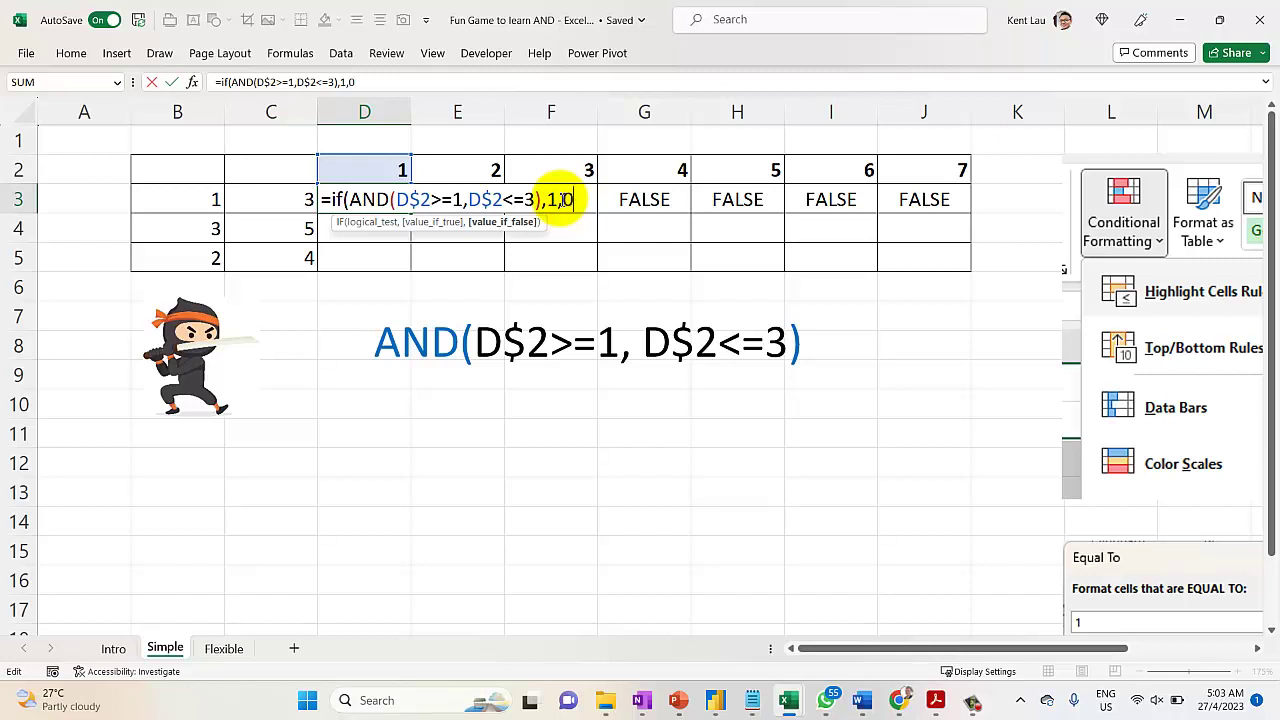
{"action": "type", "text": "0)"}
{"action": "key", "text": "Return"}
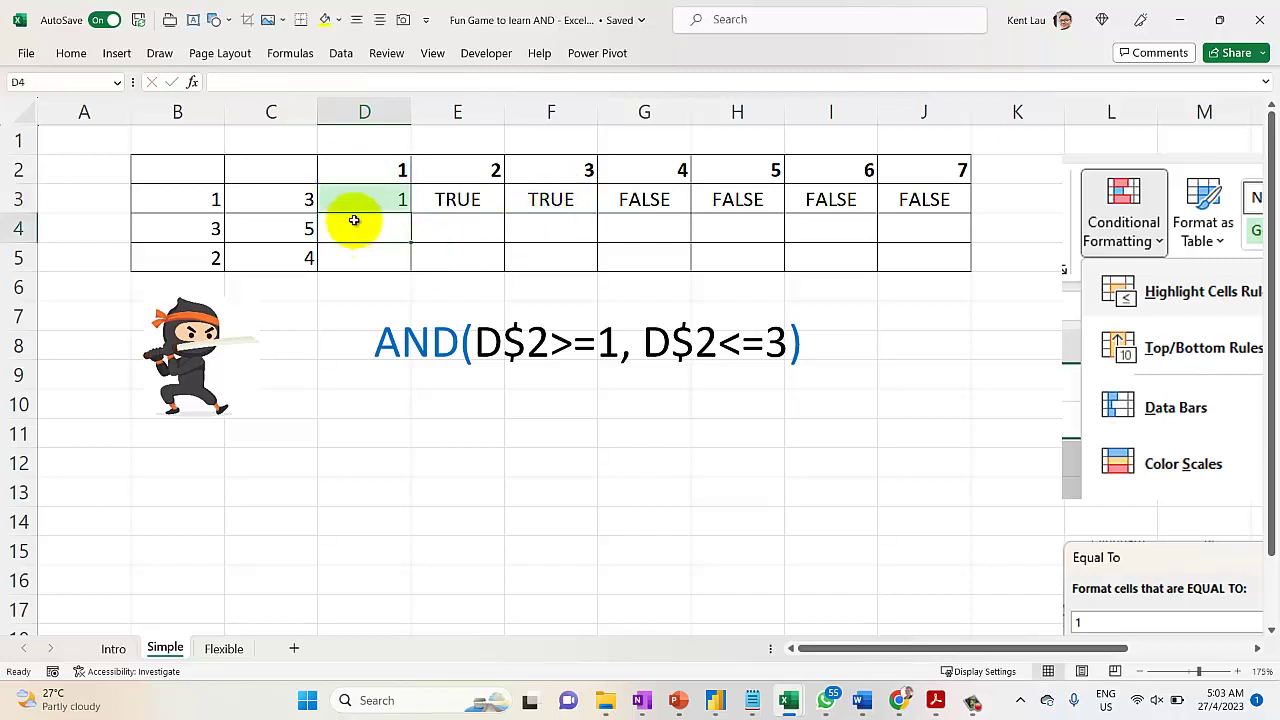
Fill the IF formula from D3 across row 3 to J3.
{"action": "left_click", "coordinate": [400, 200]}
{"action": "left_click_drag", "start_coordinate": [409, 213], "coordinate": [930, 212]}
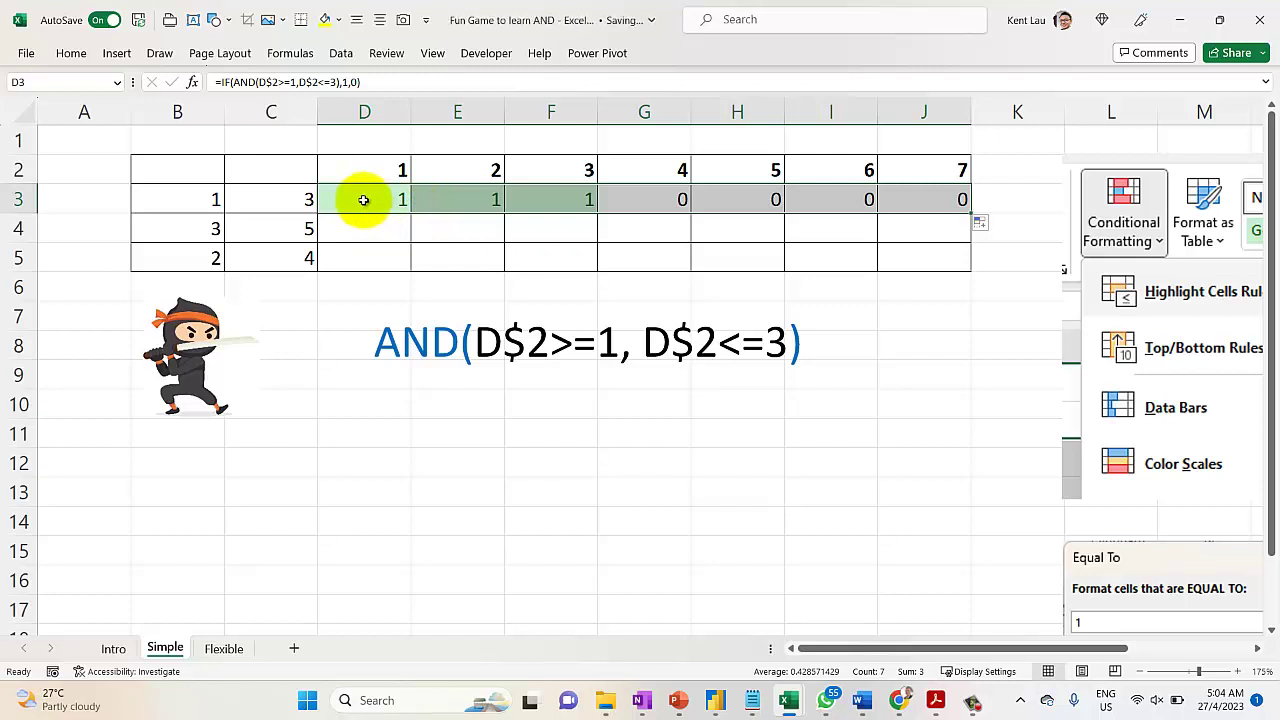
{"action": "left_click_drag", "start_coordinate": [363, 200], "coordinate": [569, 198]}
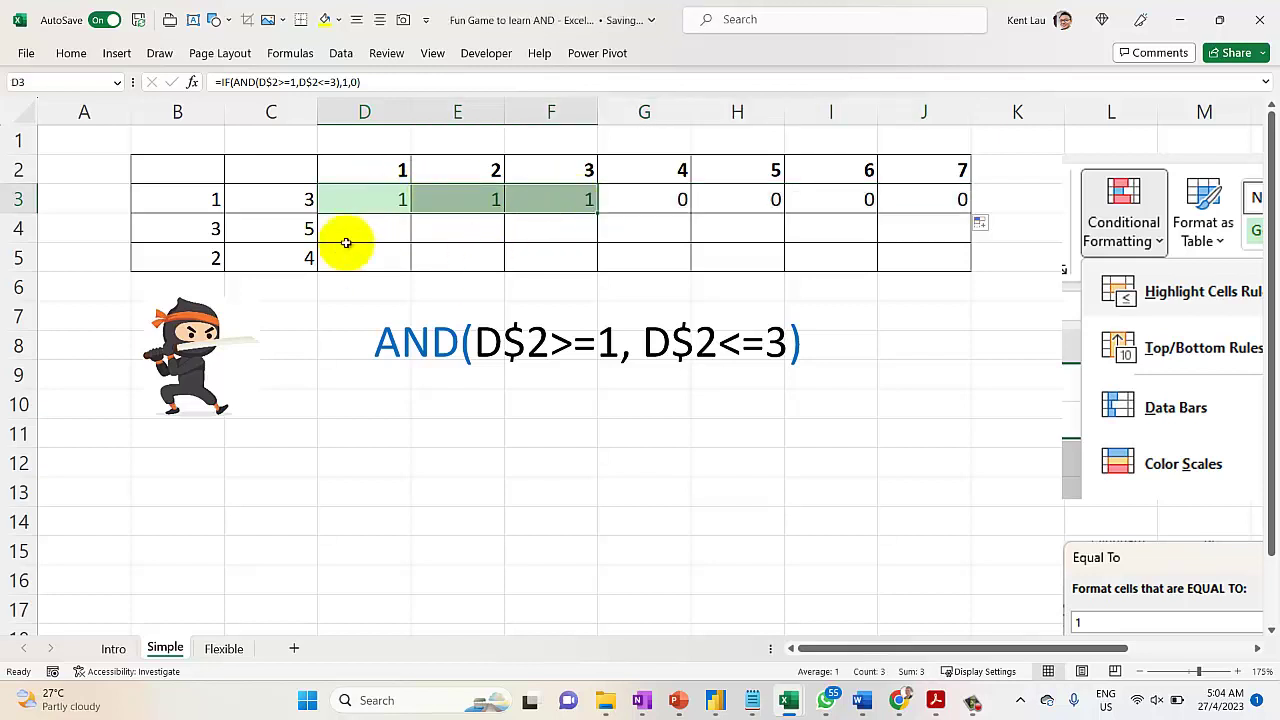
Set up an Equal To highlight rule on D3:J3 for value 1 with Yellow Fill with Dark Yellow Text, keeping its dialog clear of the table.
{"action": "scroll", "coordinate": [338, 271], "scroll_direction": "down", "scroll_amount": 2}
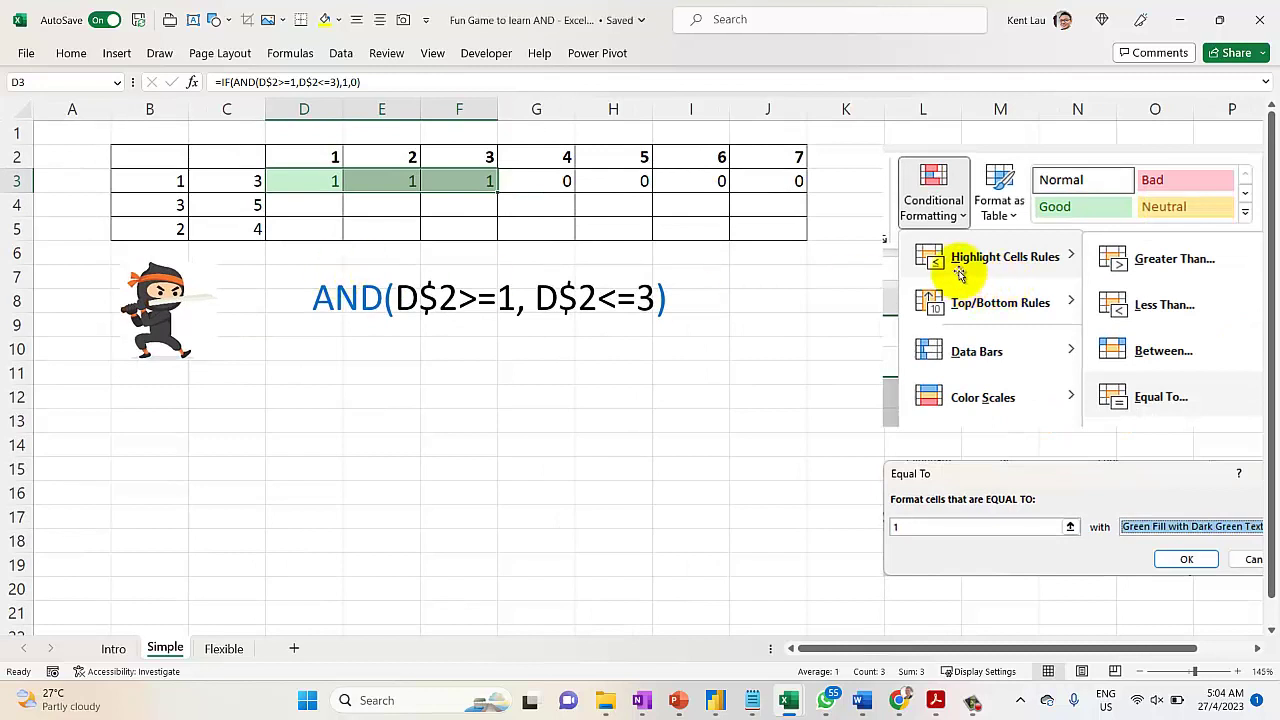
{"action": "left_click", "coordinate": [317, 201]}
{"action": "left_click", "coordinate": [308, 179]}
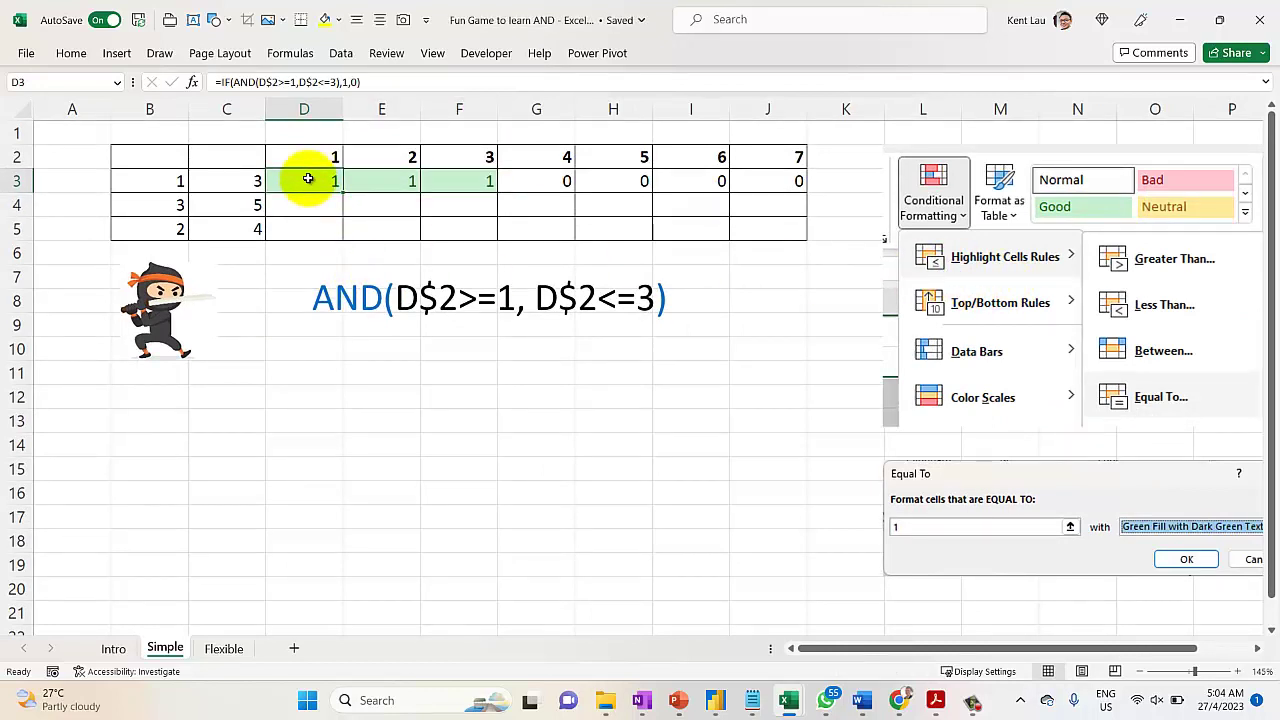
{"action": "left_click_drag", "start_coordinate": [308, 179], "coordinate": [757, 189]}
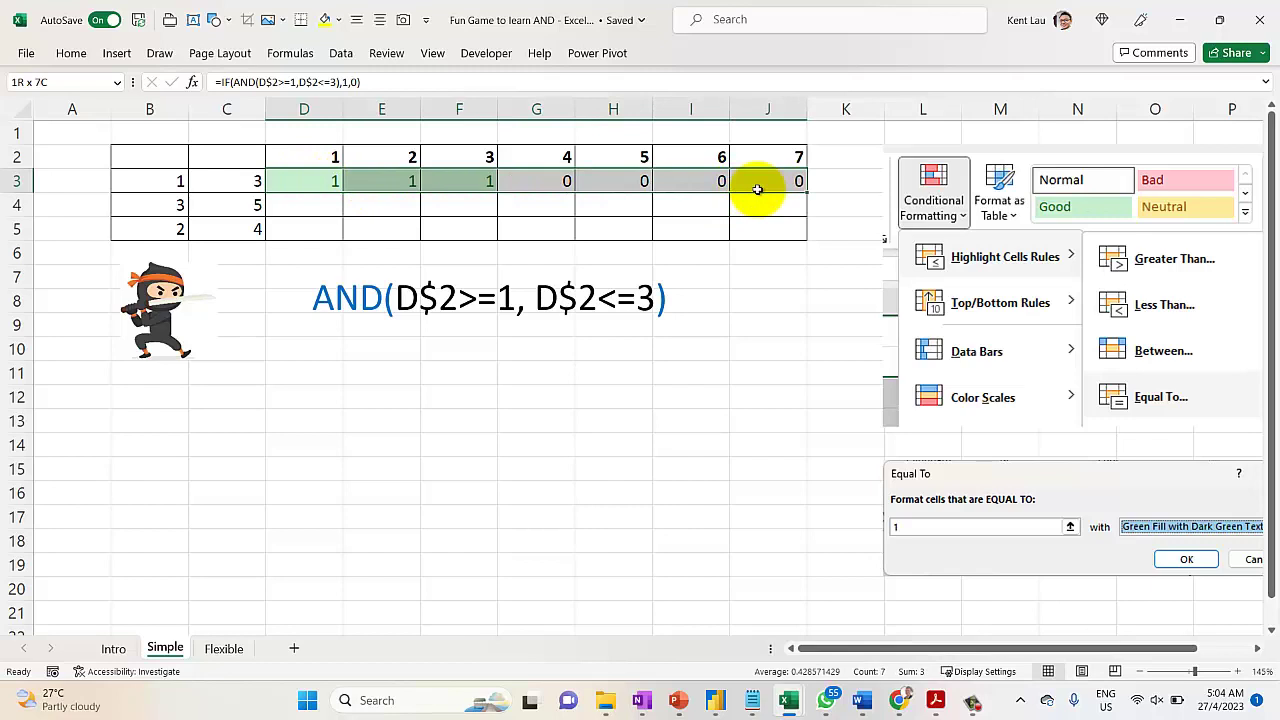
{"action": "left_click", "coordinate": [69, 56]}
{"action": "left_click", "coordinate": [770, 114]}
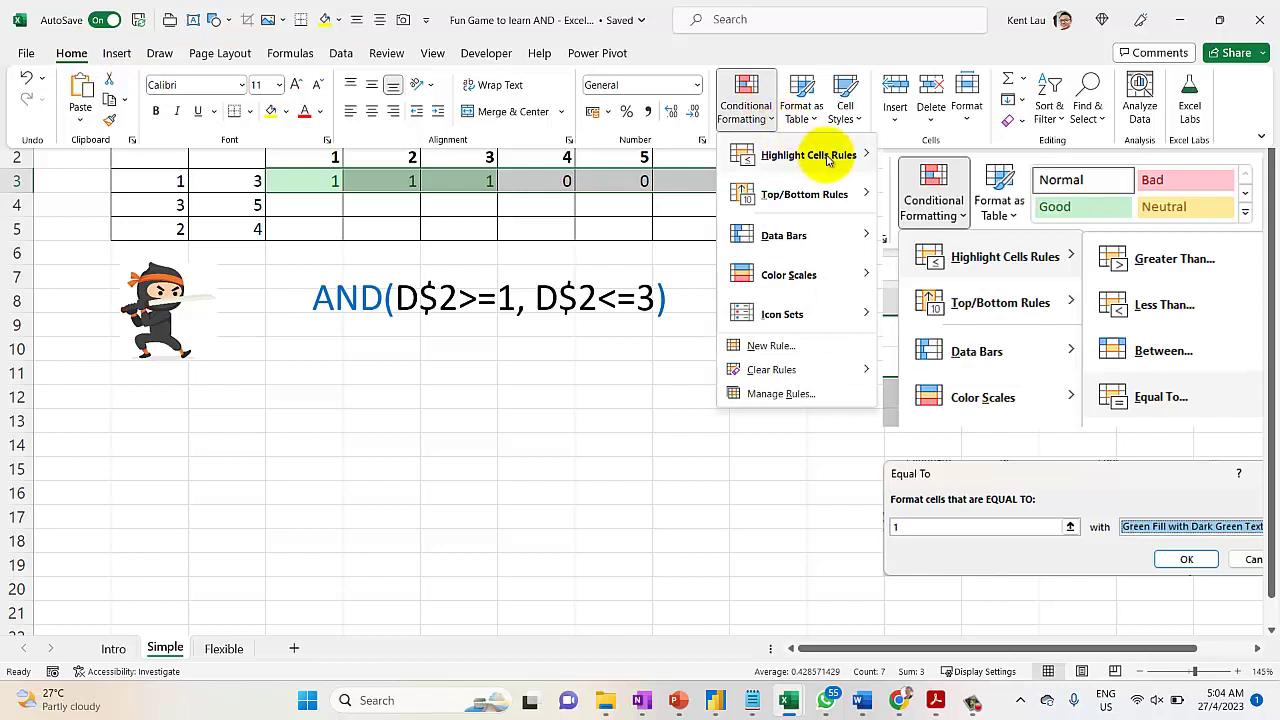
{"action": "mouse_move", "coordinate": [828, 160]}
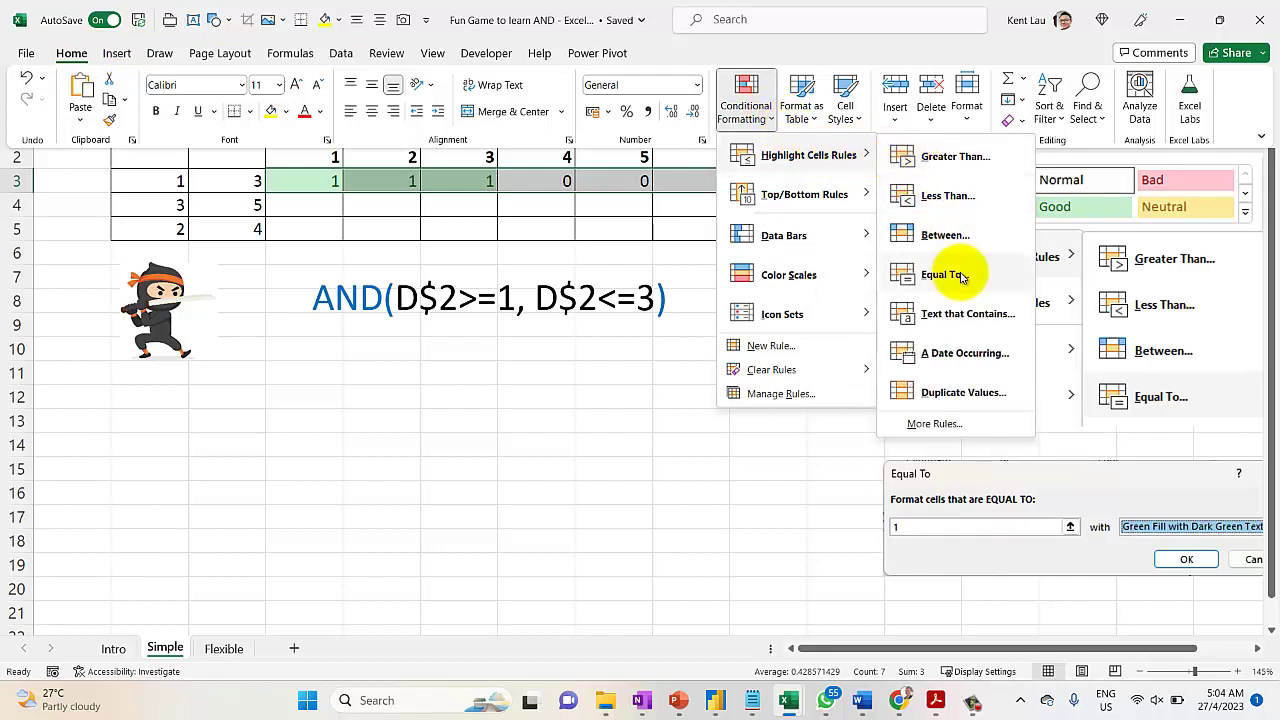
{"action": "left_click", "coordinate": [945, 274]}
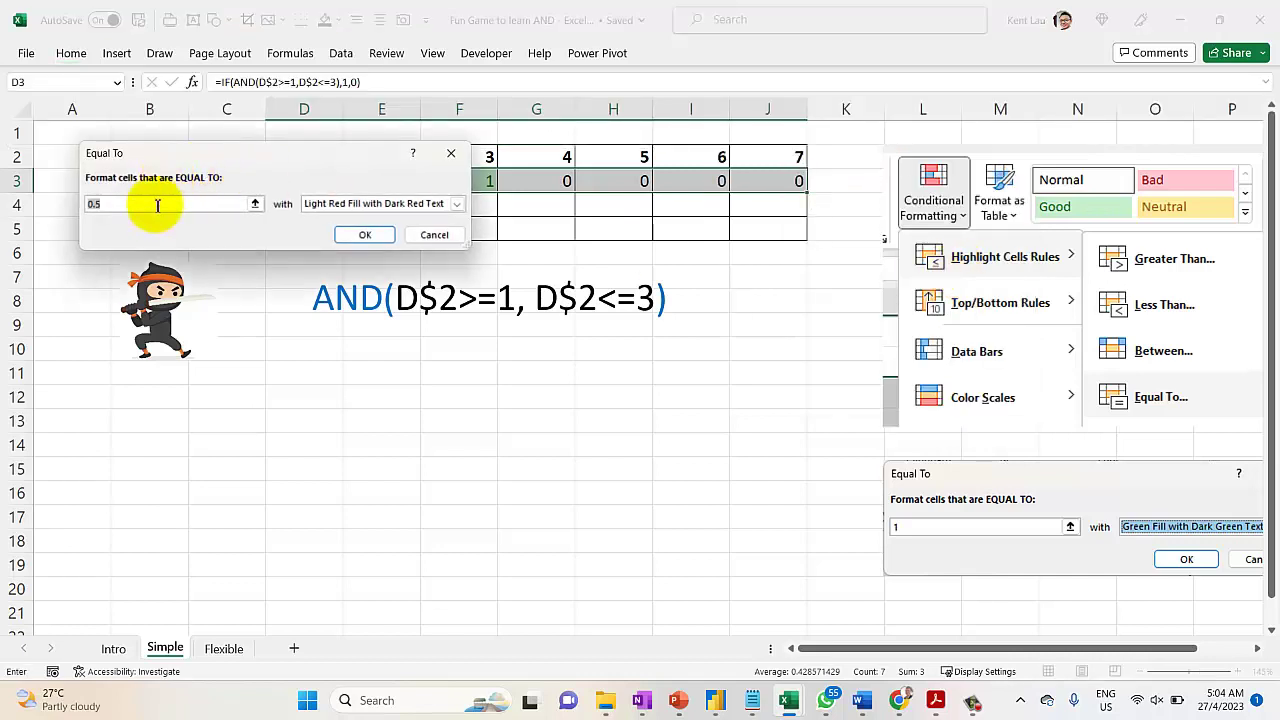
{"action": "type", "text": "1"}
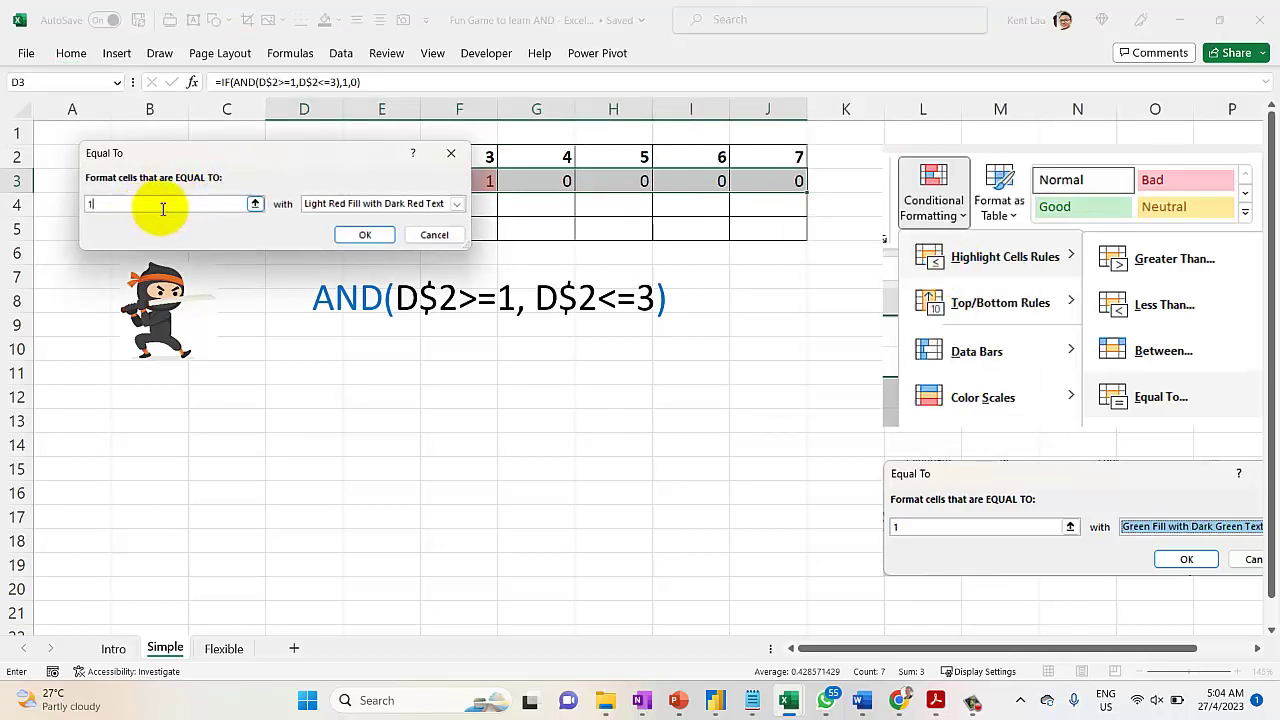
{"action": "left_click", "coordinate": [330, 204]}
{"action": "left_click", "coordinate": [350, 230]}
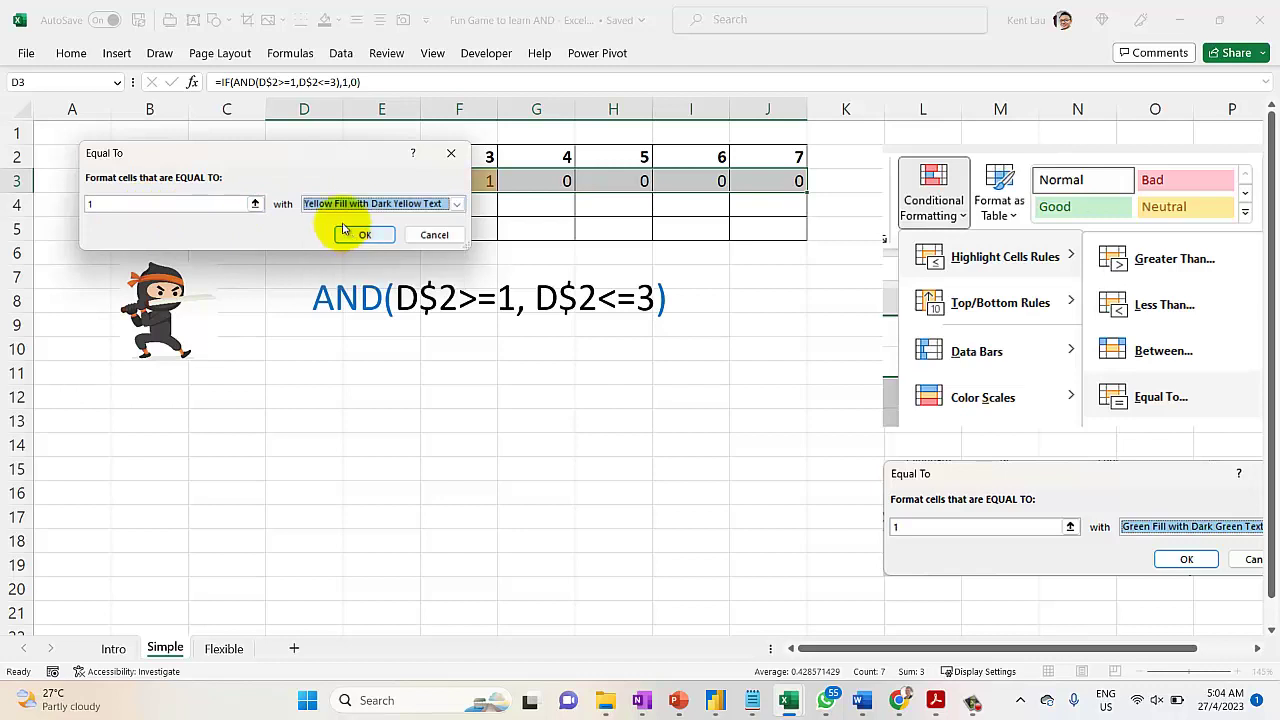
{"action": "left_click_drag", "start_coordinate": [314, 155], "coordinate": [820, 121]}
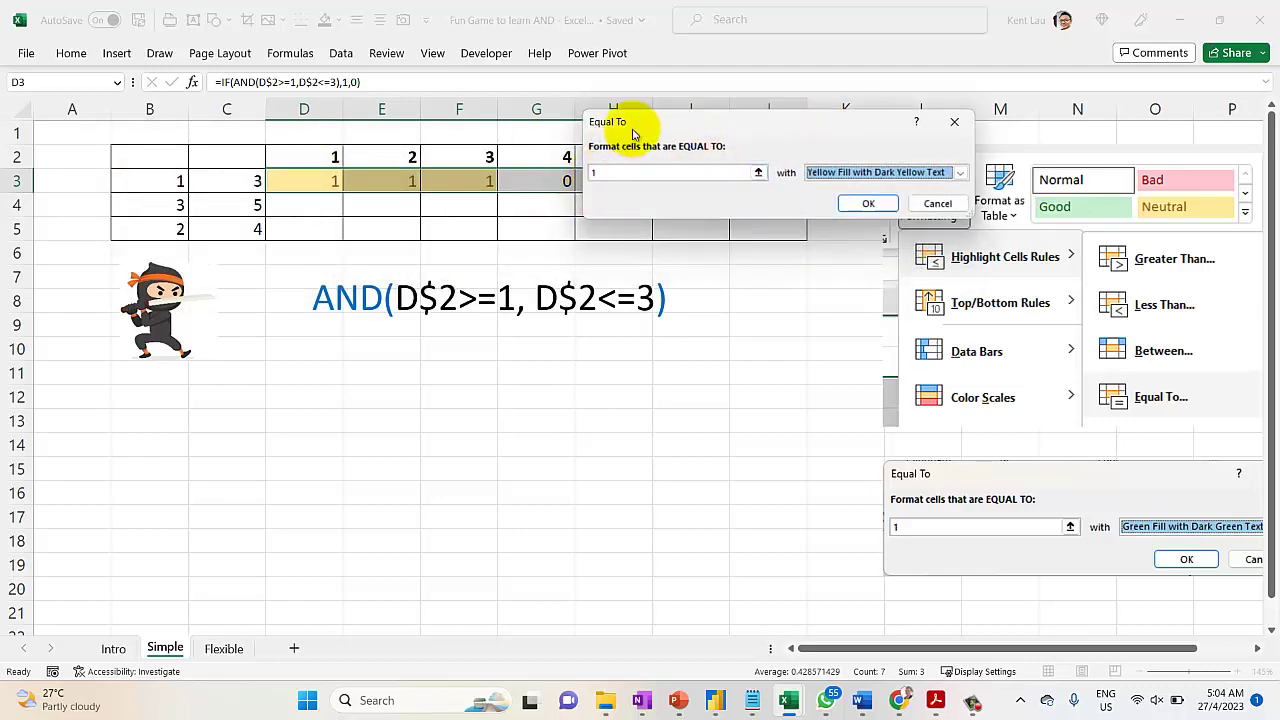
{"action": "left_click_drag", "start_coordinate": [634, 130], "coordinate": [334, 355]}
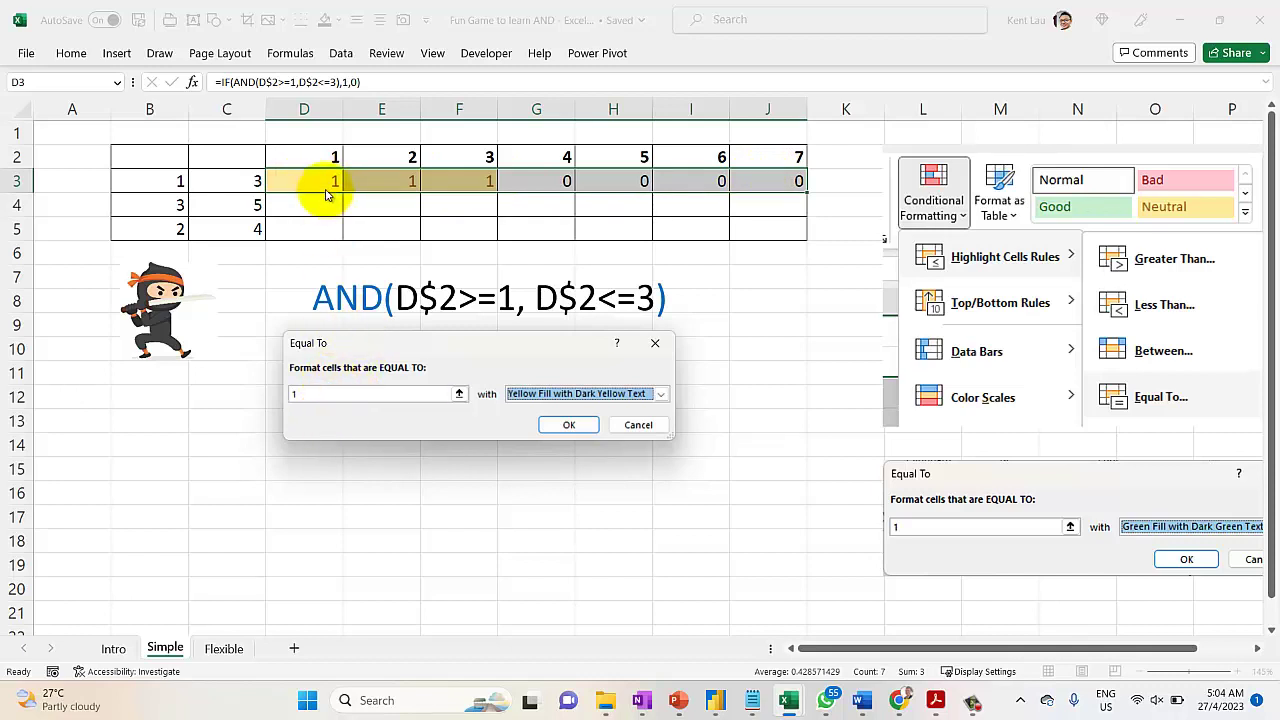
Switch the Equal To rule's formatting to a custom format with a medium blue background fill.
{"action": "left_click", "coordinate": [560, 396]}
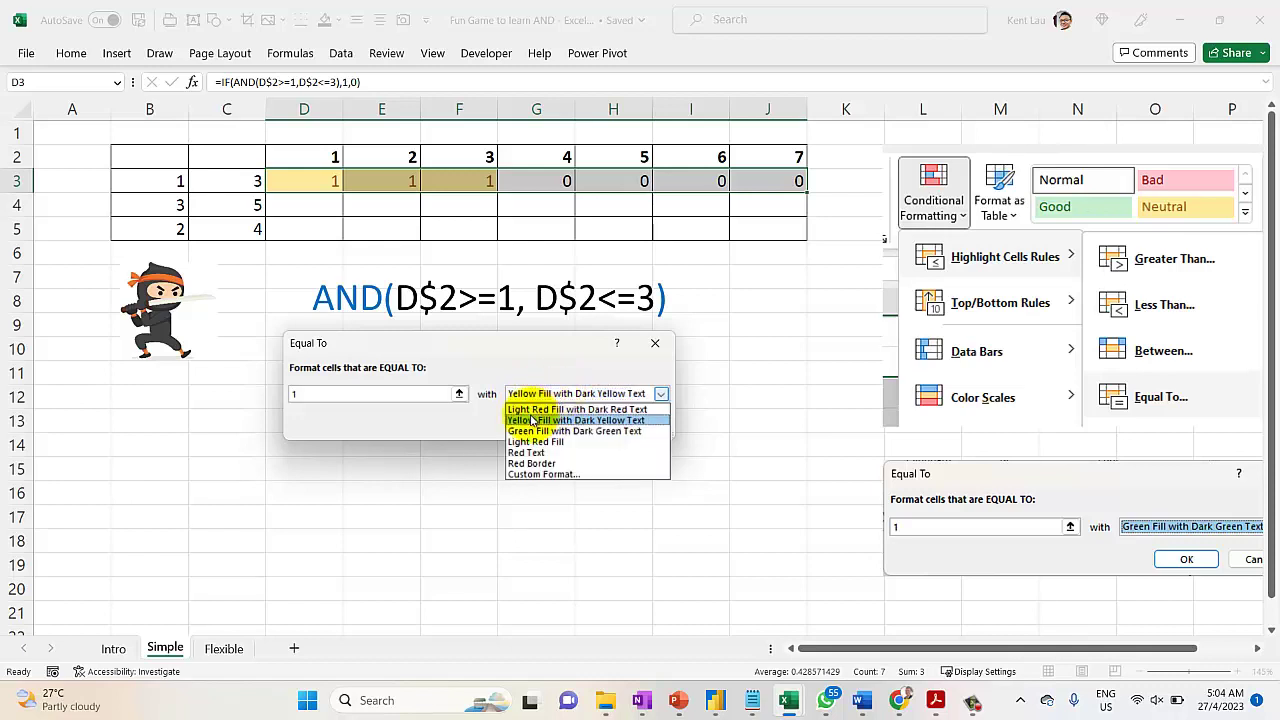
{"action": "left_click", "coordinate": [544, 476]}
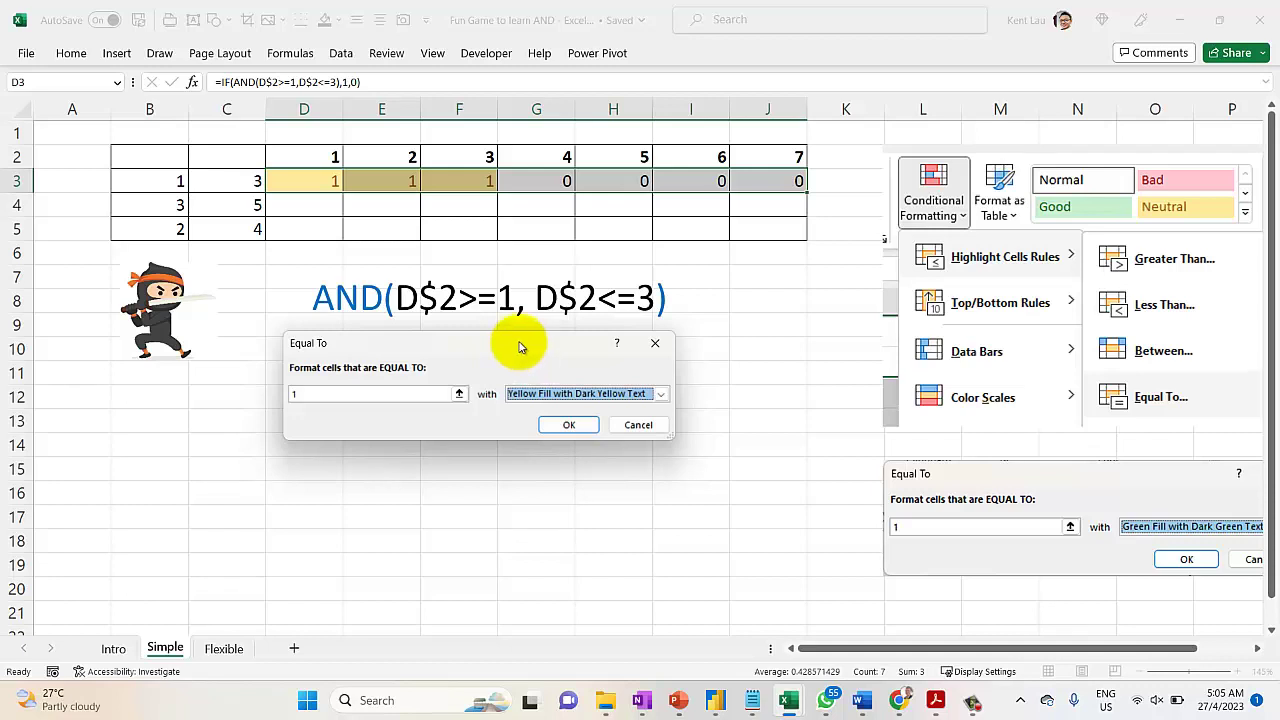
{"action": "left_click_drag", "start_coordinate": [543, 348], "coordinate": [604, 341]}
{"action": "left_click", "coordinate": [608, 388]}
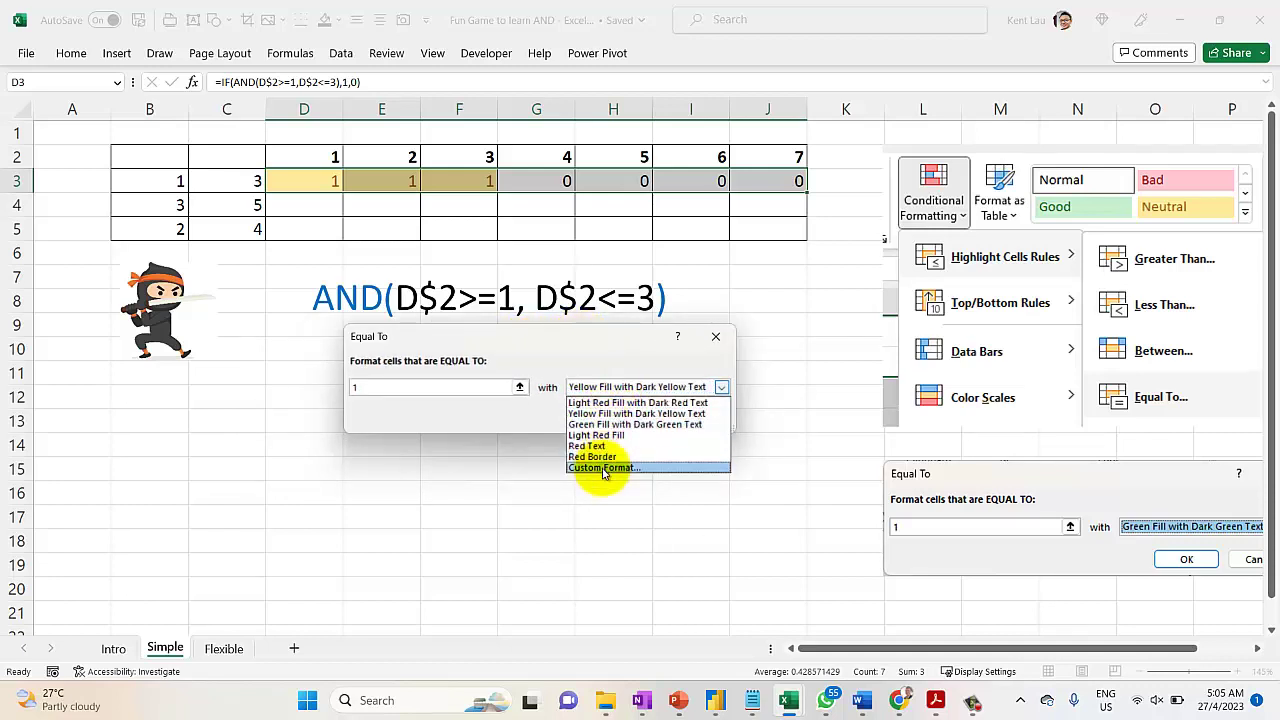
{"action": "left_click", "coordinate": [604, 468]}
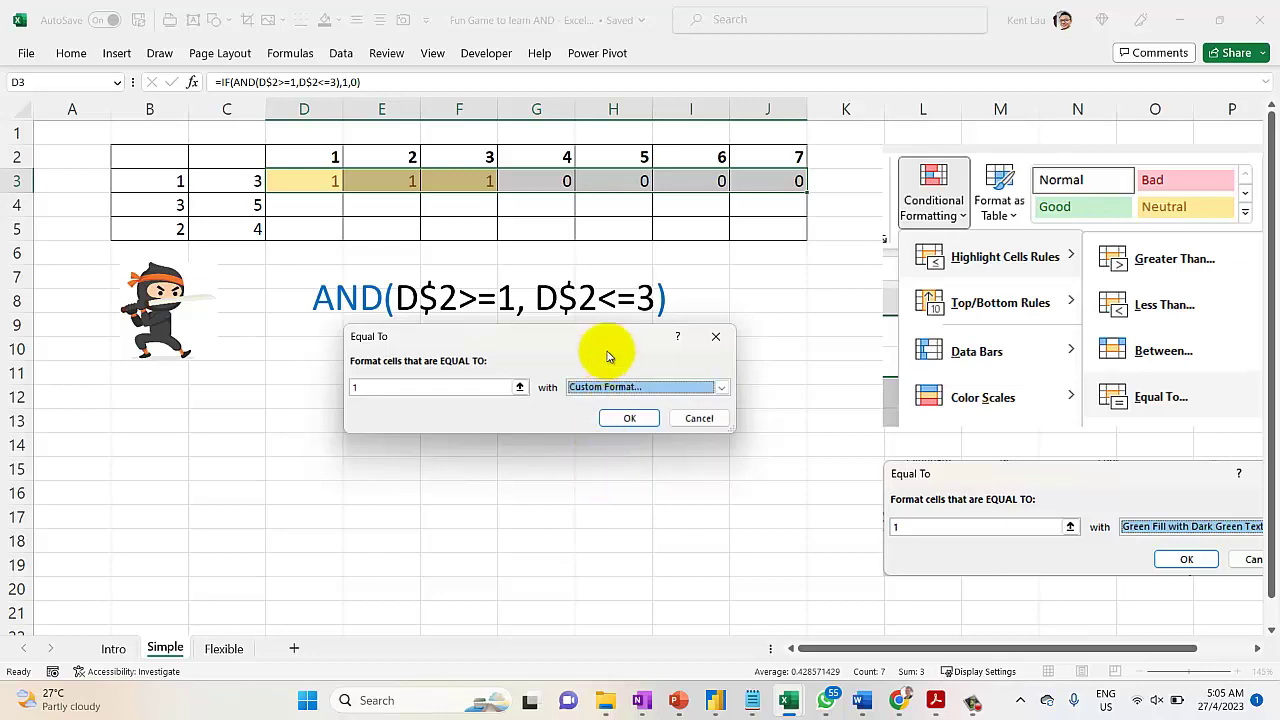
{"action": "left_click_drag", "start_coordinate": [181, 14], "coordinate": [872, 106]}
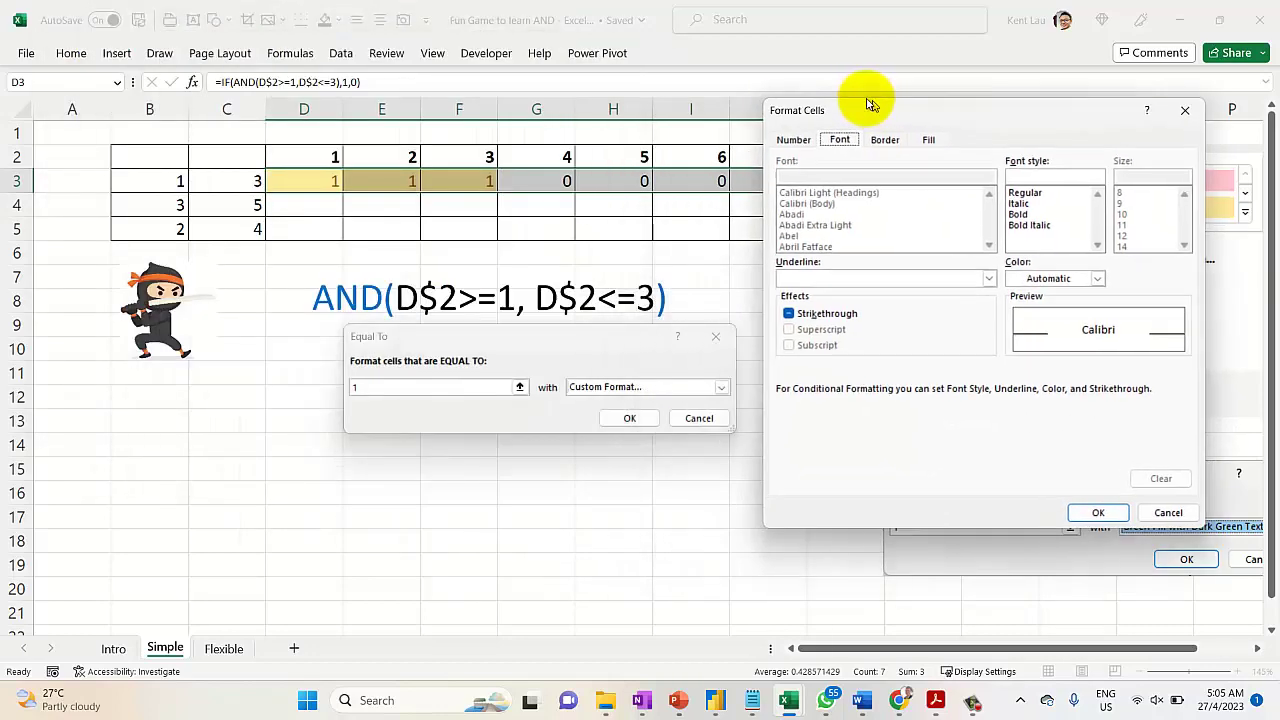
{"action": "left_click", "coordinate": [916, 141]}
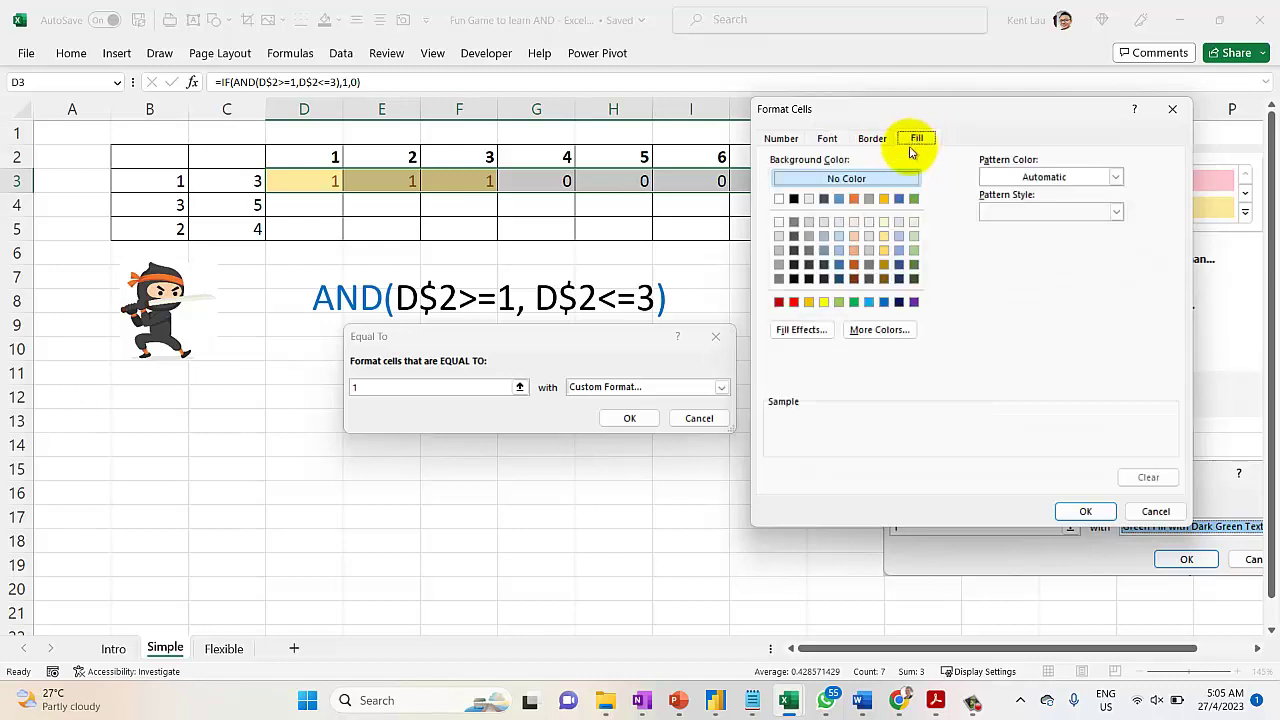
{"action": "left_click", "coordinate": [840, 201]}
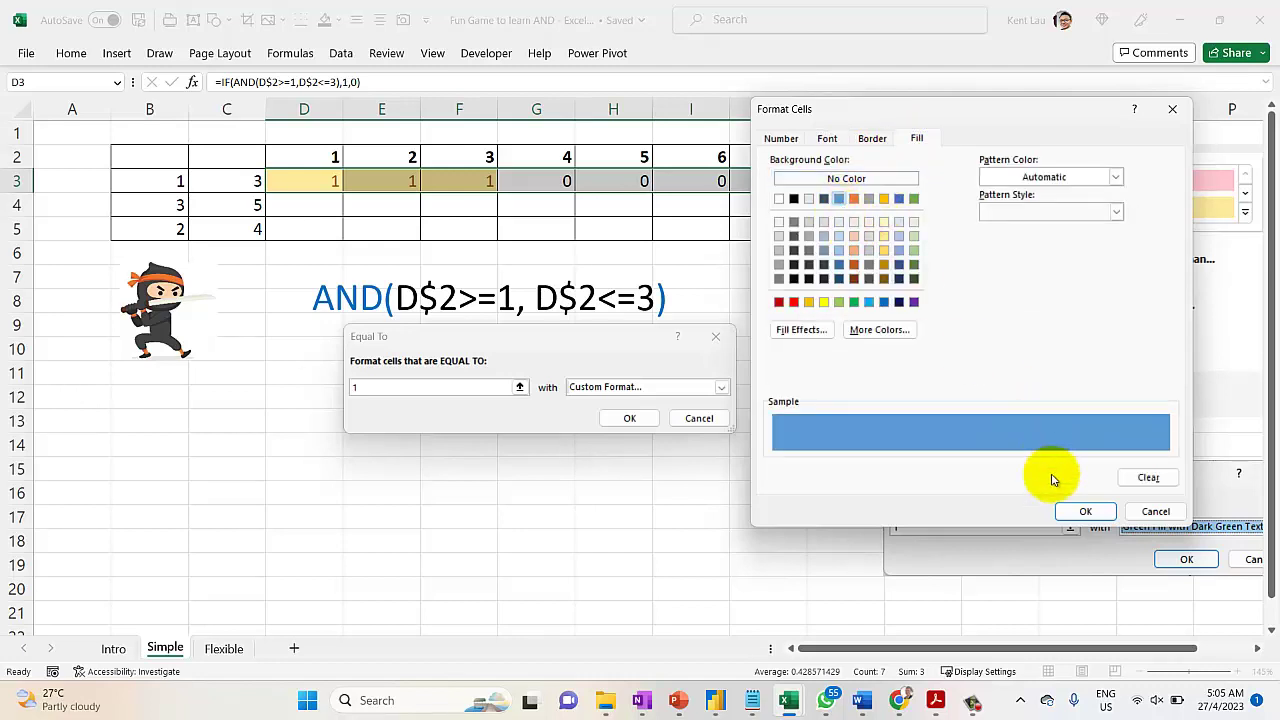
{"action": "left_click", "coordinate": [1078, 514]}
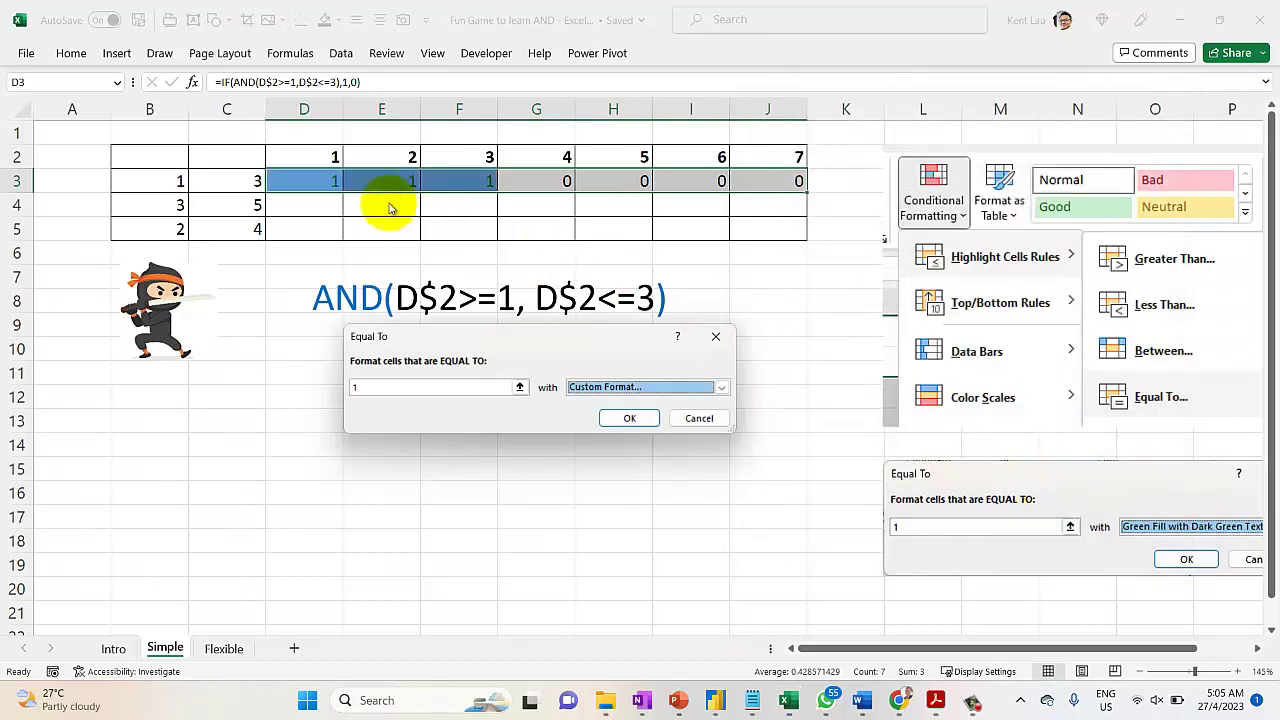
Check the custom format's font options without changing them, and apply the Equal To rule to D3:J3.
{"action": "left_click", "coordinate": [651, 386]}
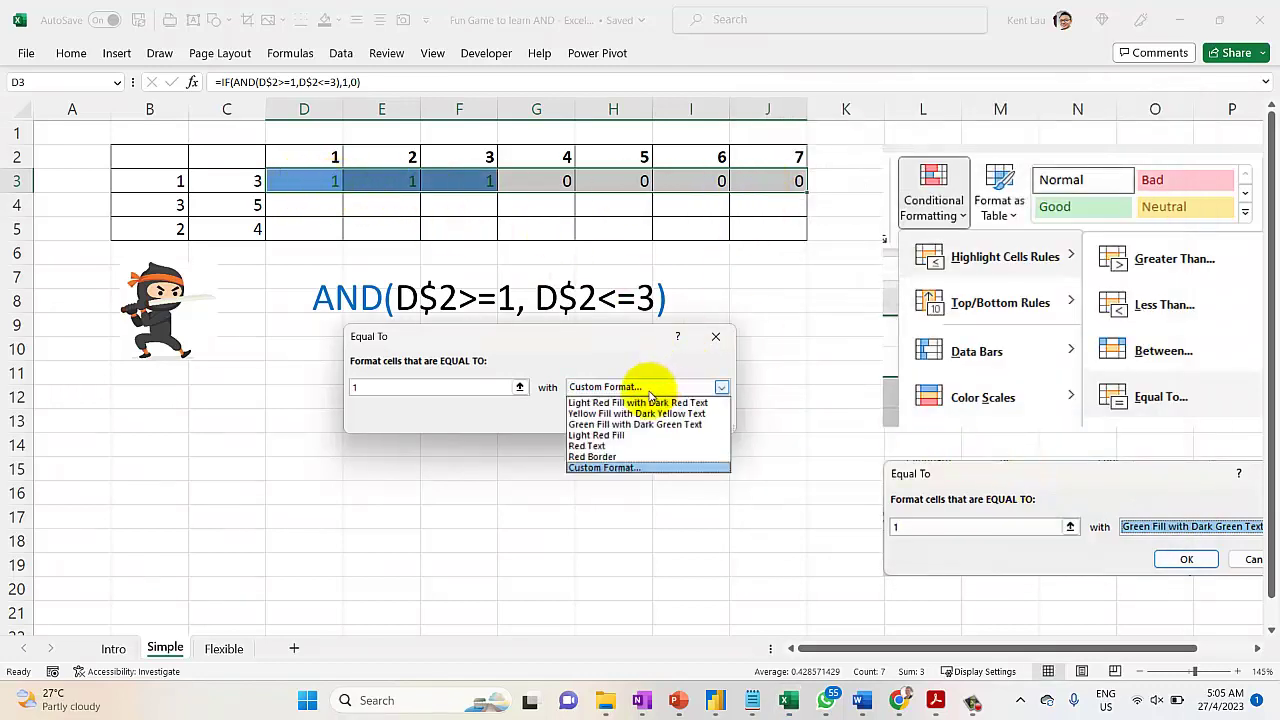
{"action": "left_click", "coordinate": [472, 413]}
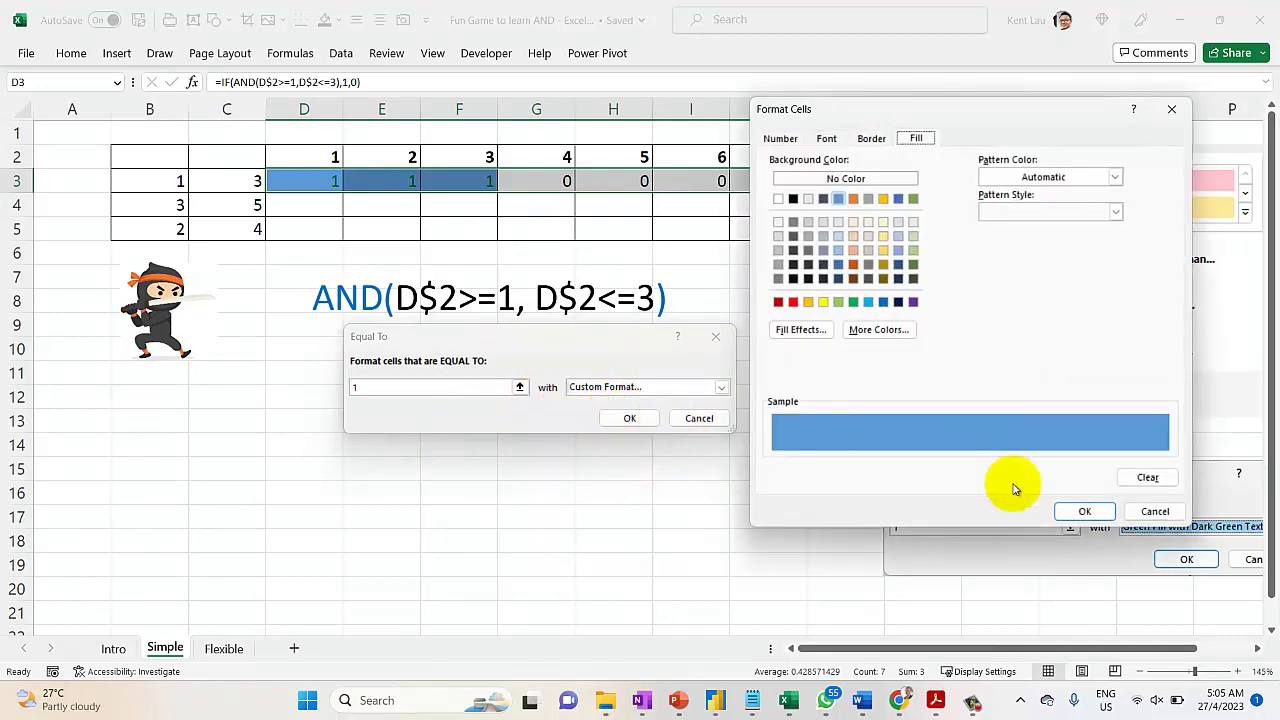
{"action": "left_click", "coordinate": [831, 138]}
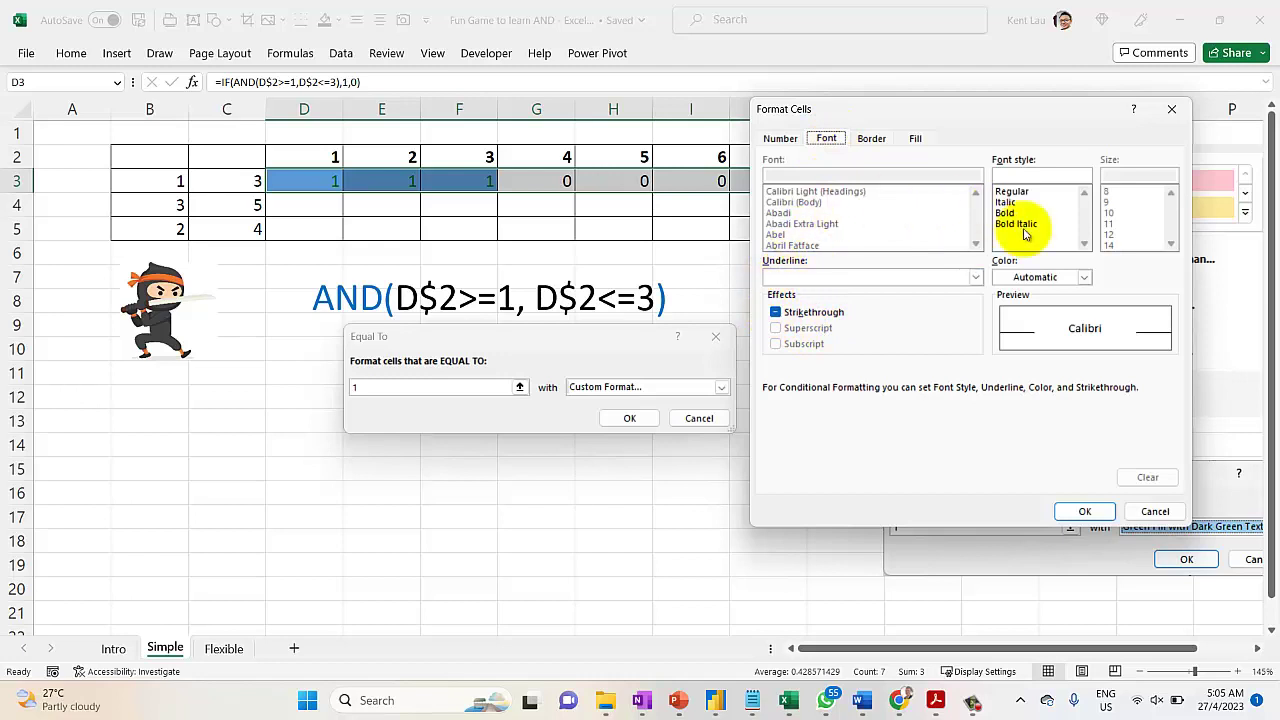
{"action": "left_click", "coordinate": [1155, 511]}
{"action": "left_click", "coordinate": [616, 424]}
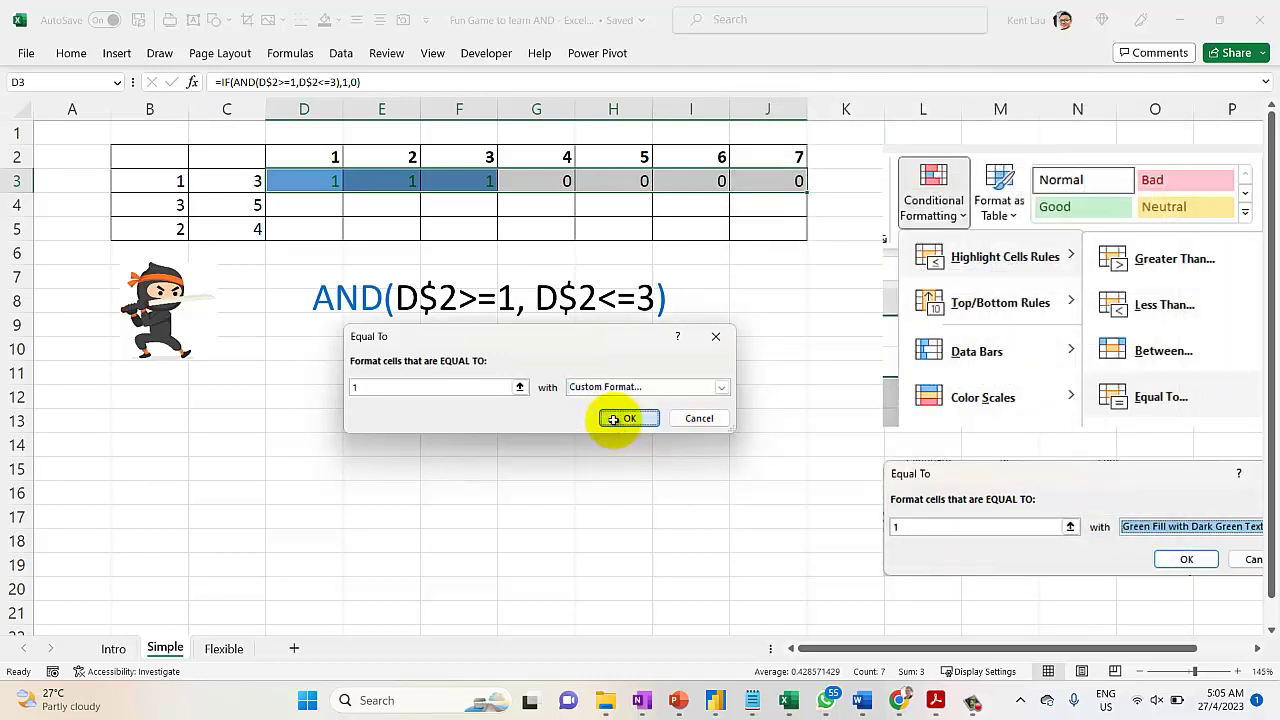
{"action": "left_click", "coordinate": [302, 199]}
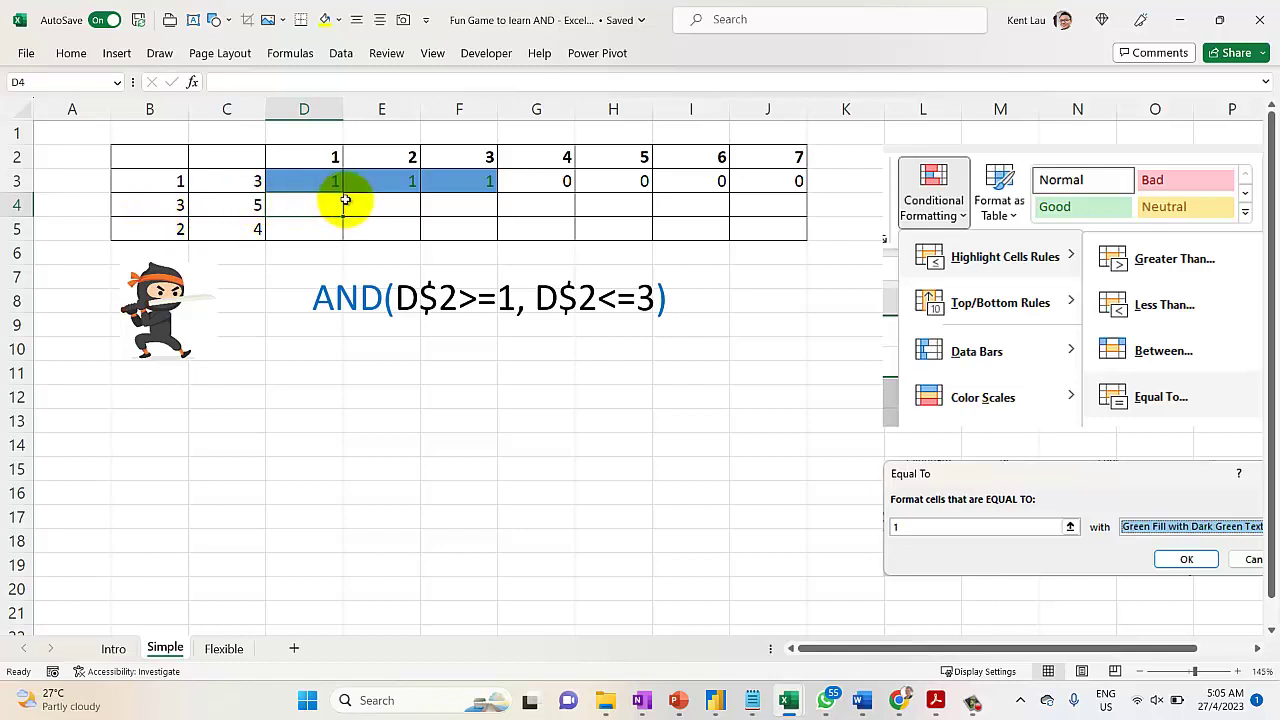
Enter the formula =AND(D2>=3,D2<=5) in D4.
{"action": "type", "text": "=and("}
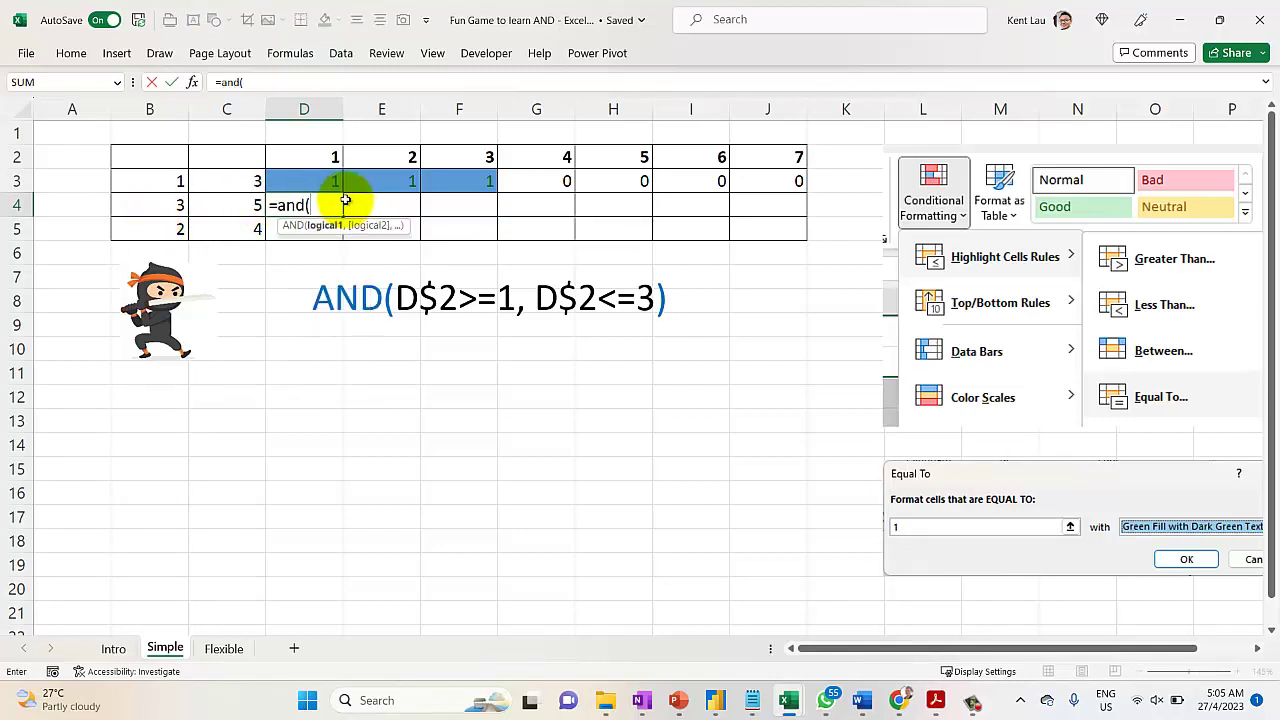
{"action": "left_click", "coordinate": [318, 150]}
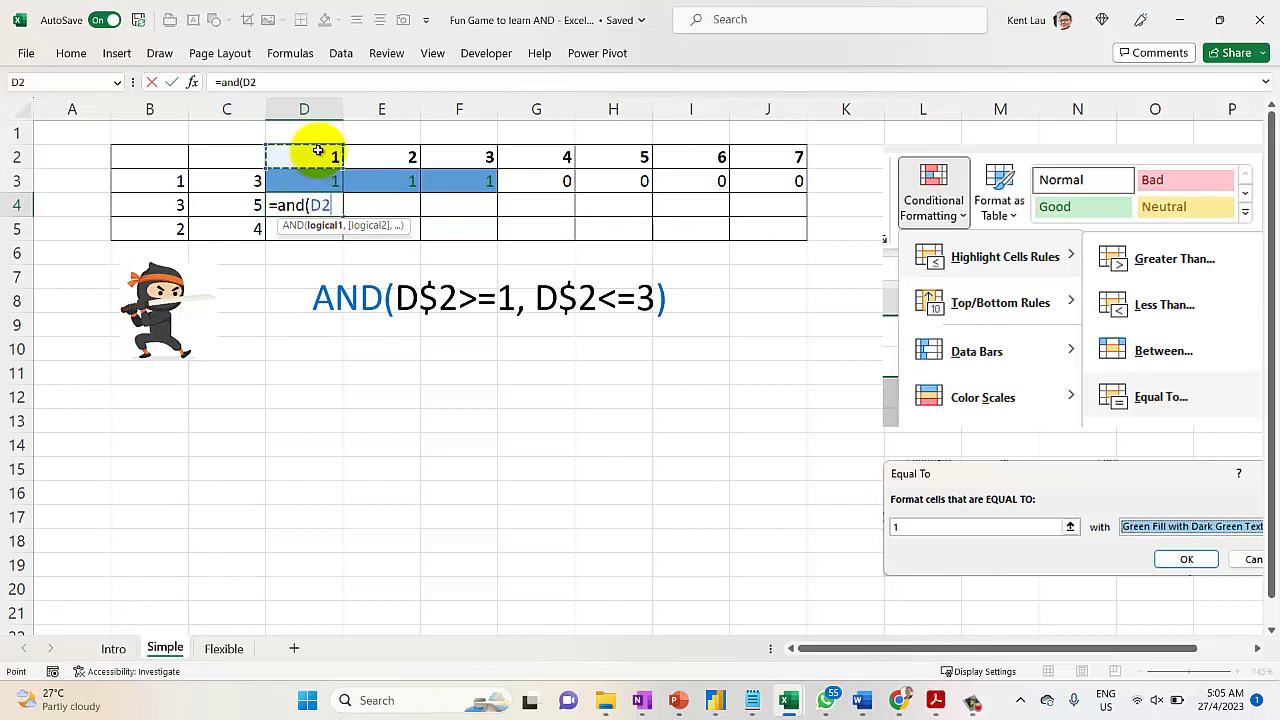
{"action": "type", "text": ">"}
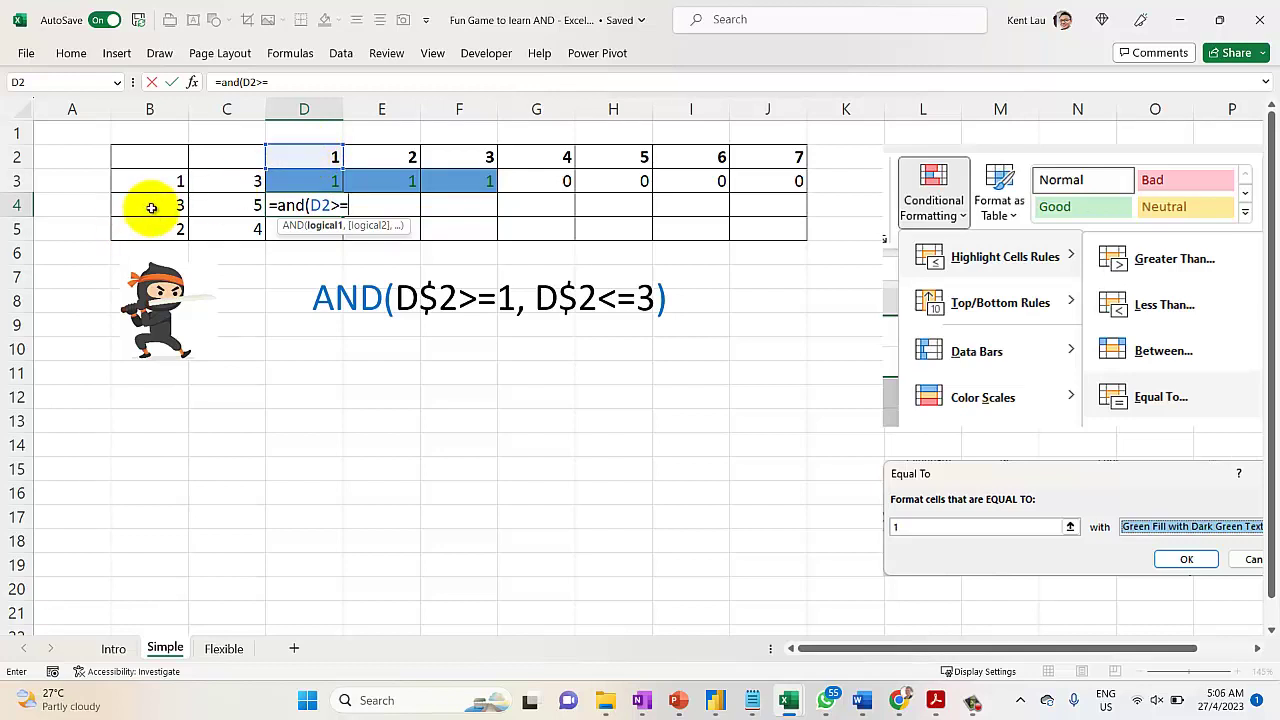
{"action": "type", "text": "=3,"}
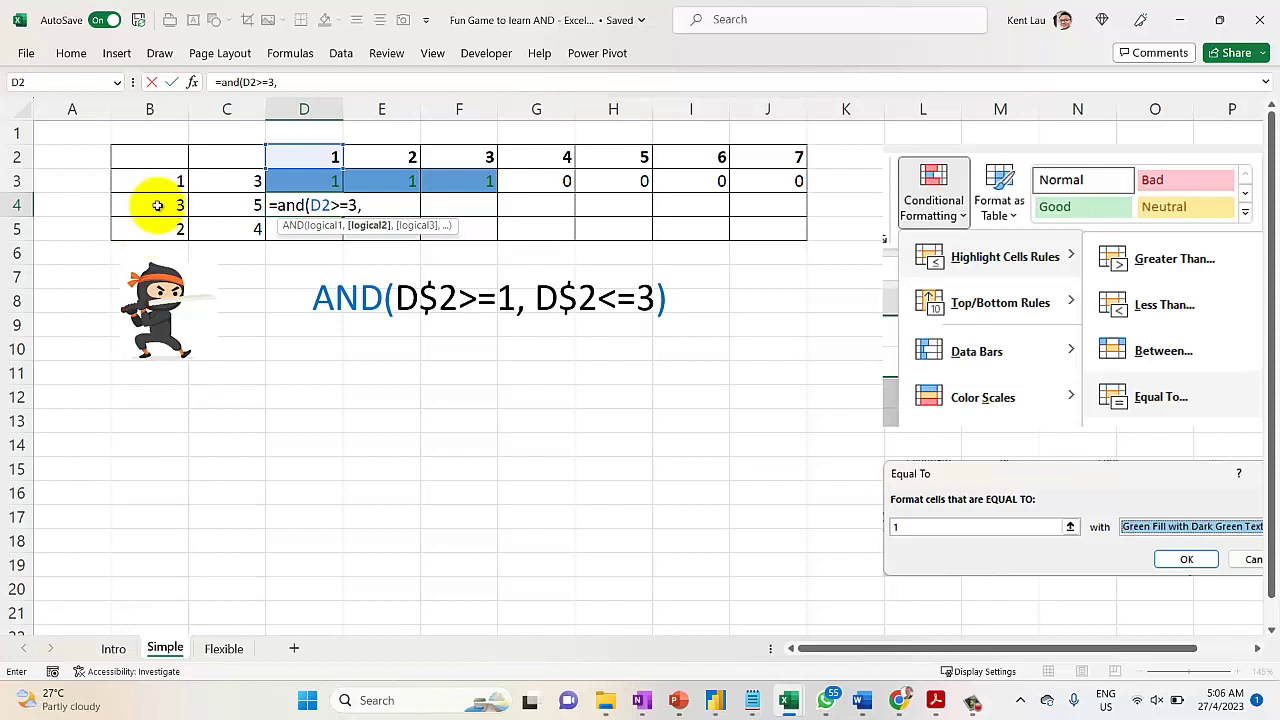
{"action": "left_click", "coordinate": [312, 152]}
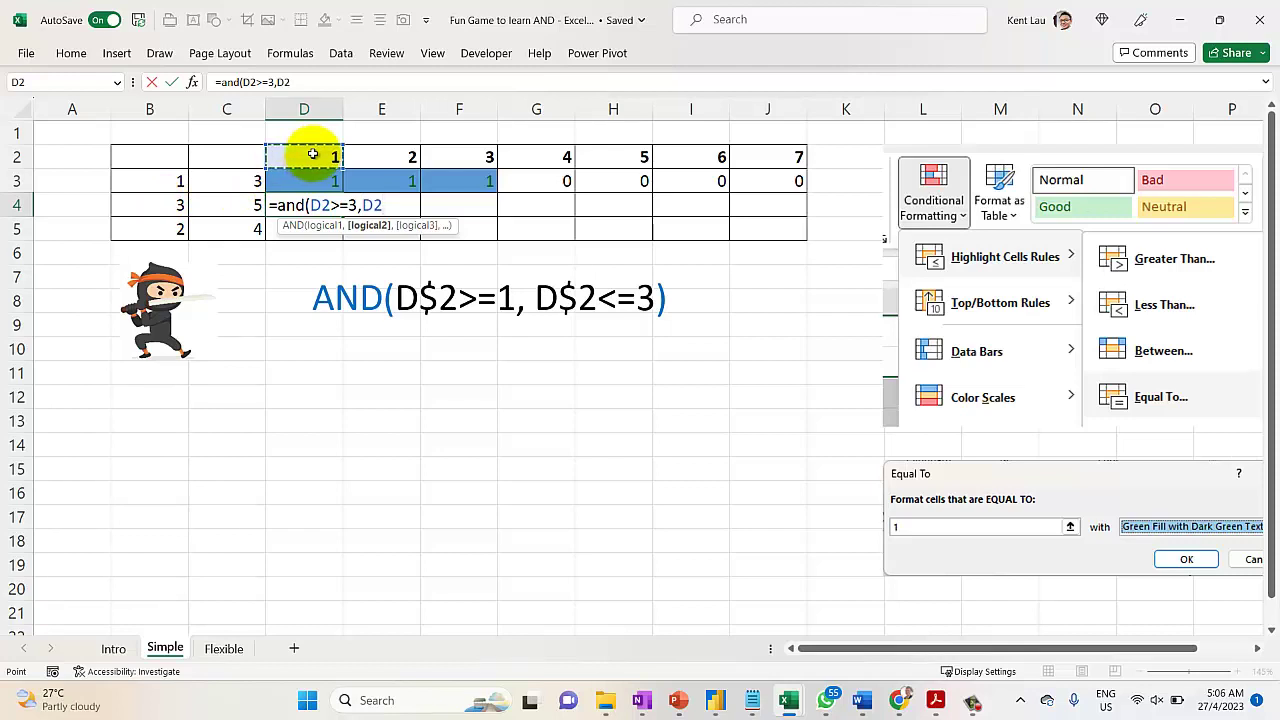
{"action": "type", "text": "<=5"}
{"action": "key", "text": "Return"}
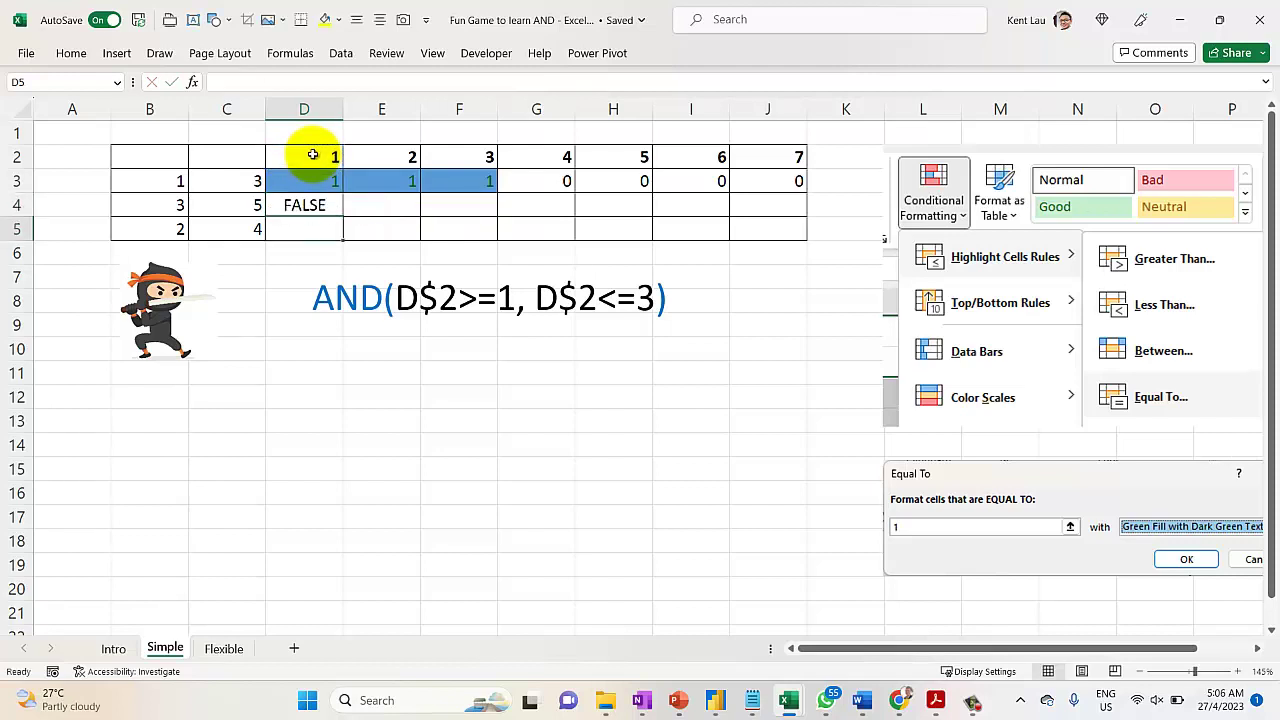
Fill the AND formula from D4 across row 4 to J4, and select F4:H4 to point out those results.
{"action": "left_click", "coordinate": [307, 204]}
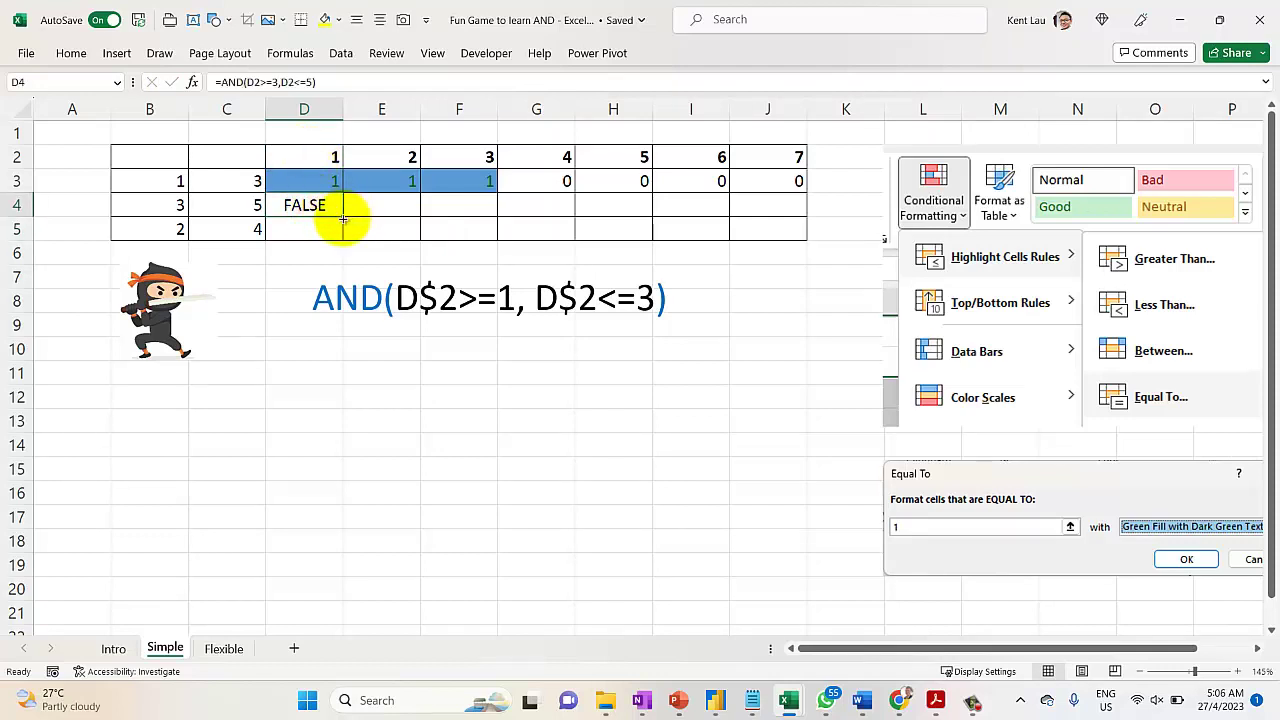
{"action": "left_click_drag", "start_coordinate": [343, 217], "coordinate": [764, 222]}
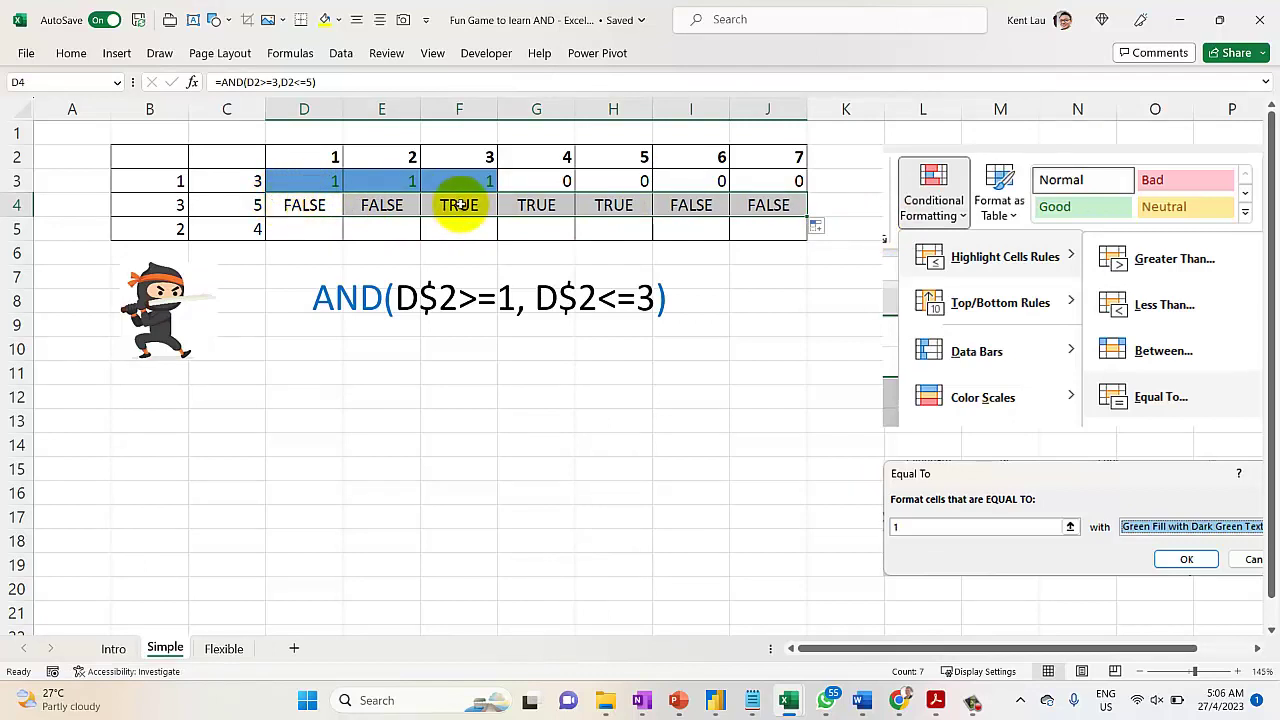
{"action": "left_click", "coordinate": [604, 204]}
{"action": "left_click_drag", "start_coordinate": [604, 204], "coordinate": [465, 193]}
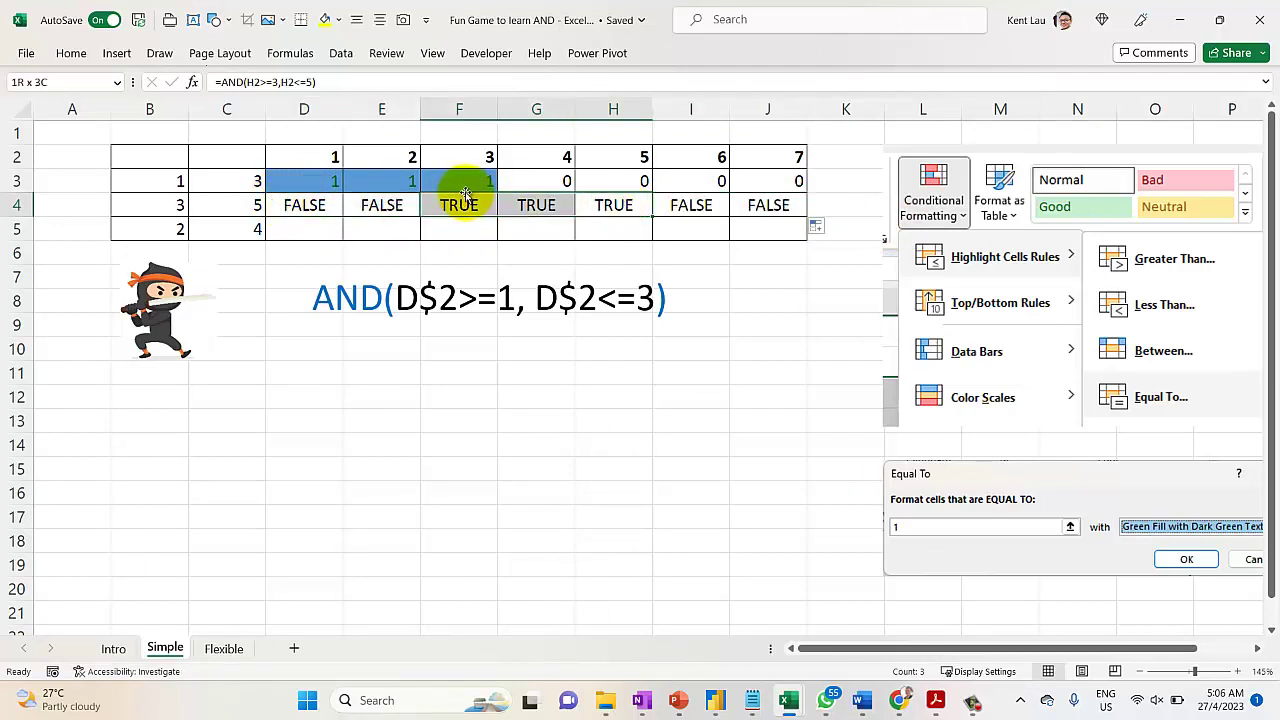
Set up an Equal To highlight rule on D4:J4 for the value TRUE.
{"action": "left_click_drag", "start_coordinate": [300, 205], "coordinate": [770, 200]}
{"action": "left_click", "coordinate": [86, 53]}
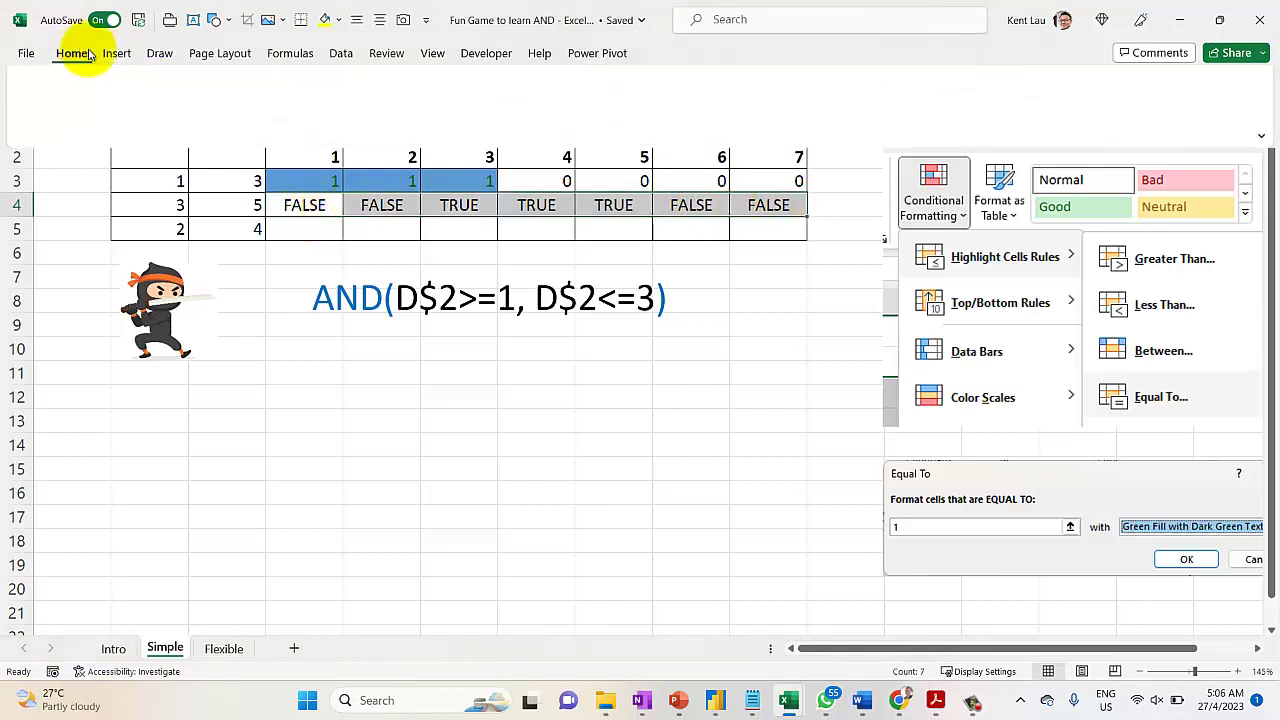
{"action": "left_click", "coordinate": [748, 108]}
{"action": "mouse_move", "coordinate": [775, 160]}
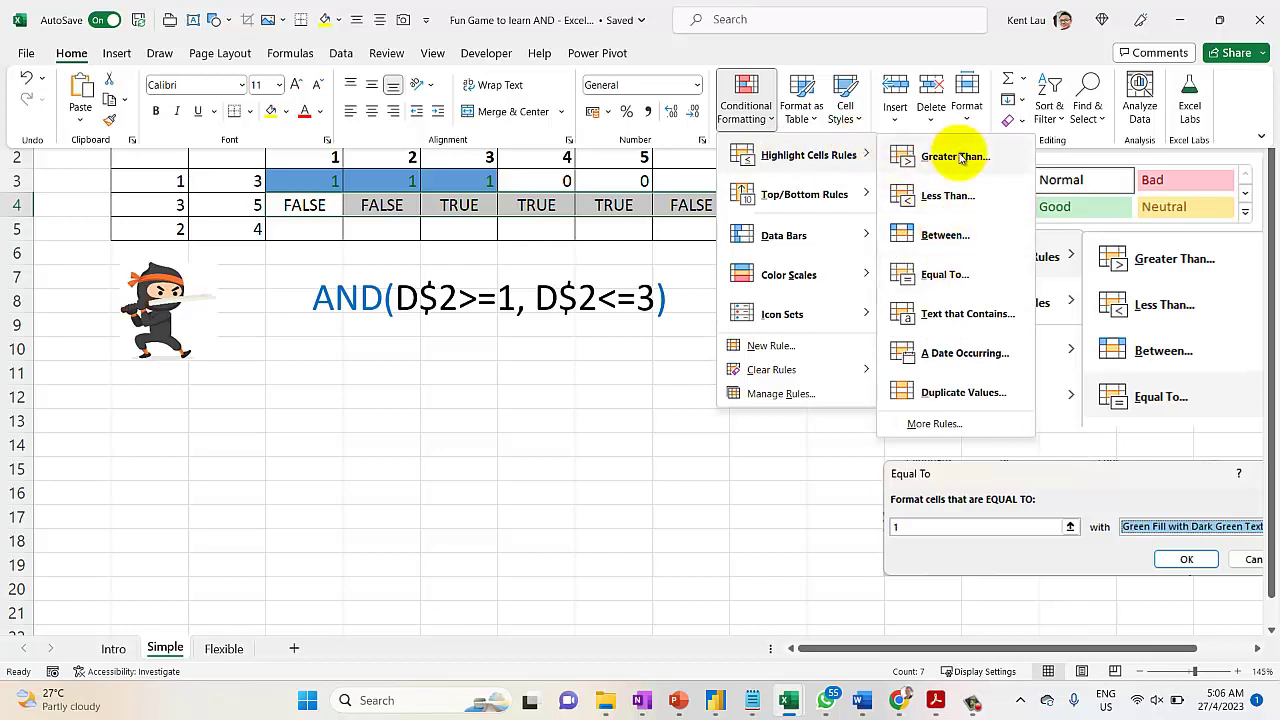
{"action": "left_click", "coordinate": [950, 275]}
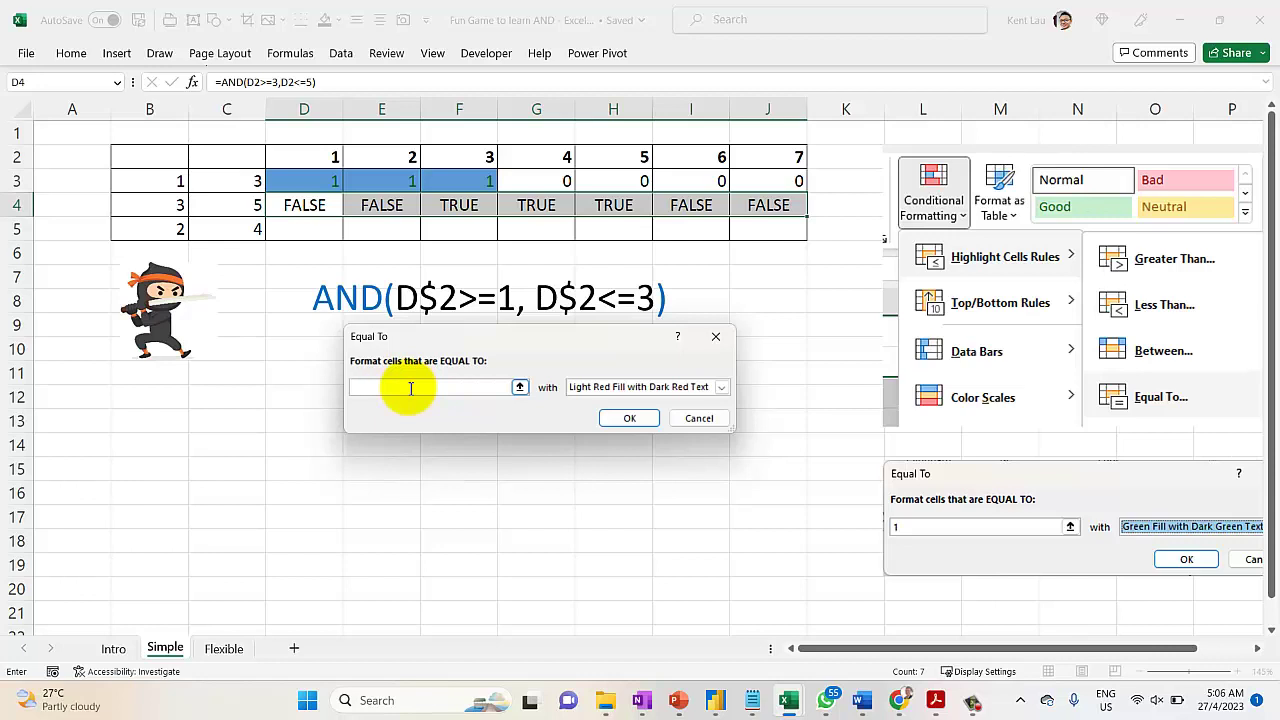
{"action": "type", "text": "UE"}
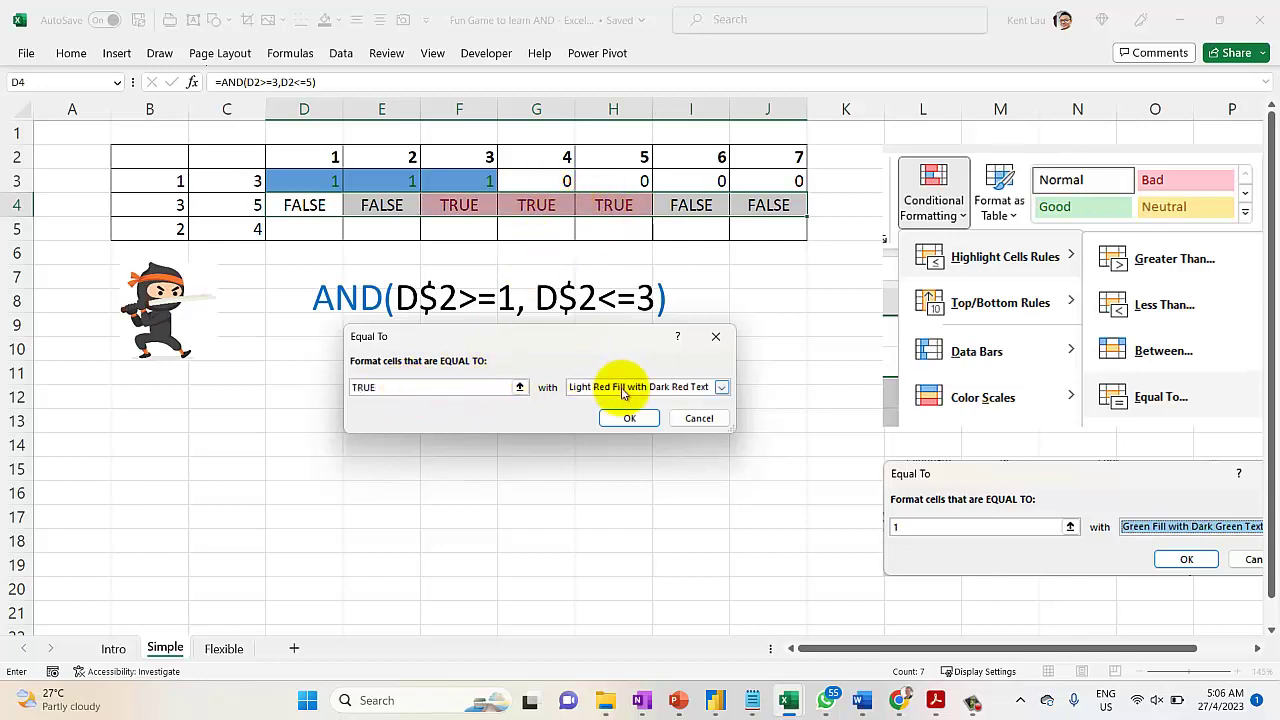
Give the Equal To rule Green Fill with Dark Green Text and apply it to D4:J4.
{"action": "left_click", "coordinate": [590, 388]}
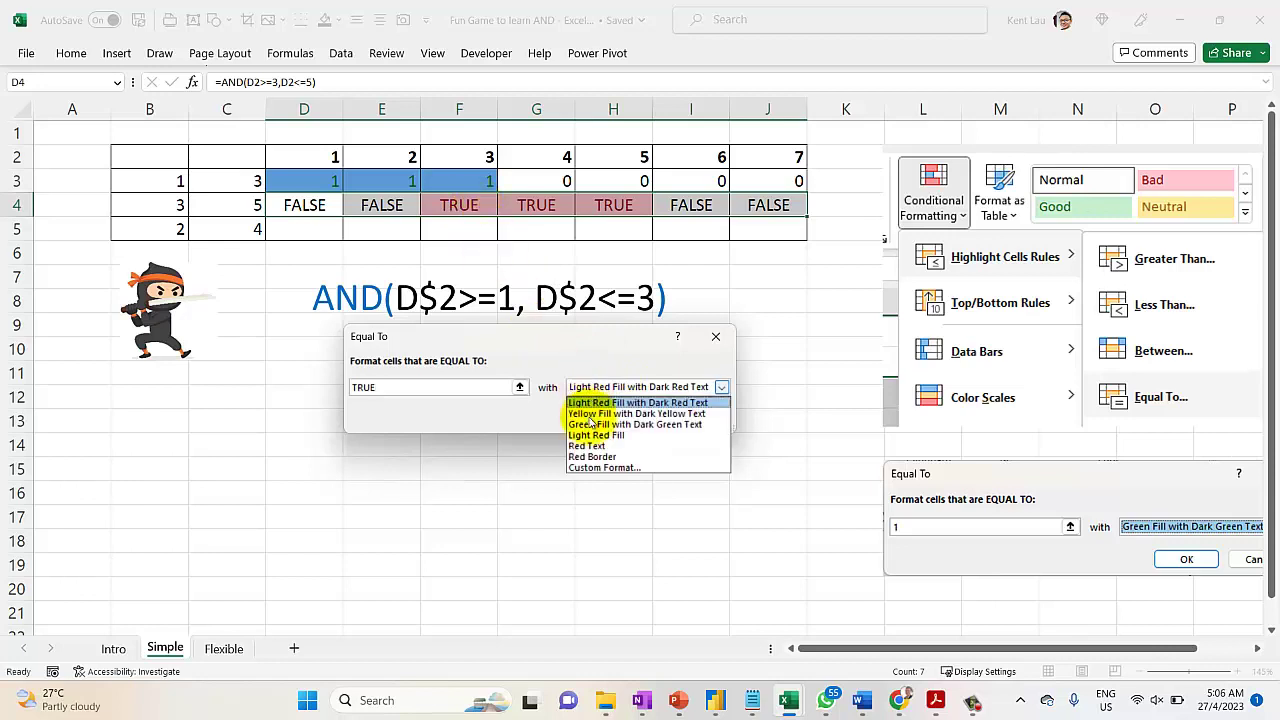
{"action": "left_click", "coordinate": [600, 427]}
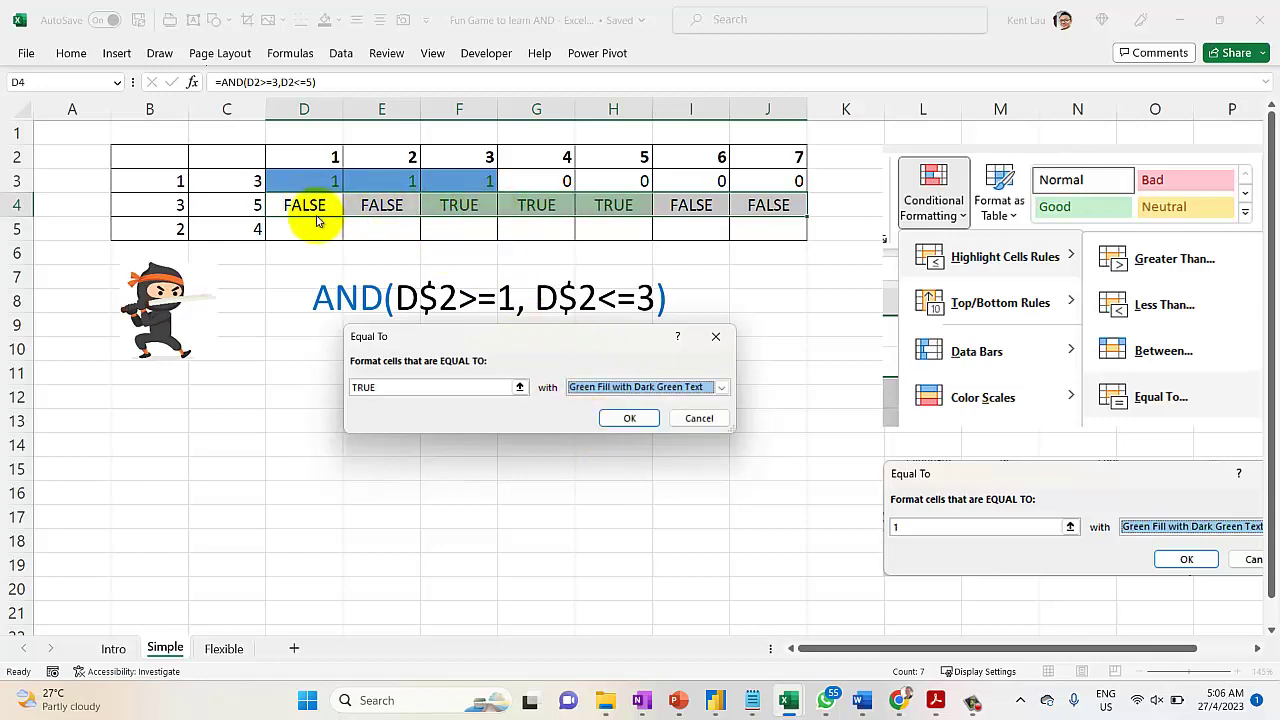
{"action": "left_click", "coordinate": [617, 420]}
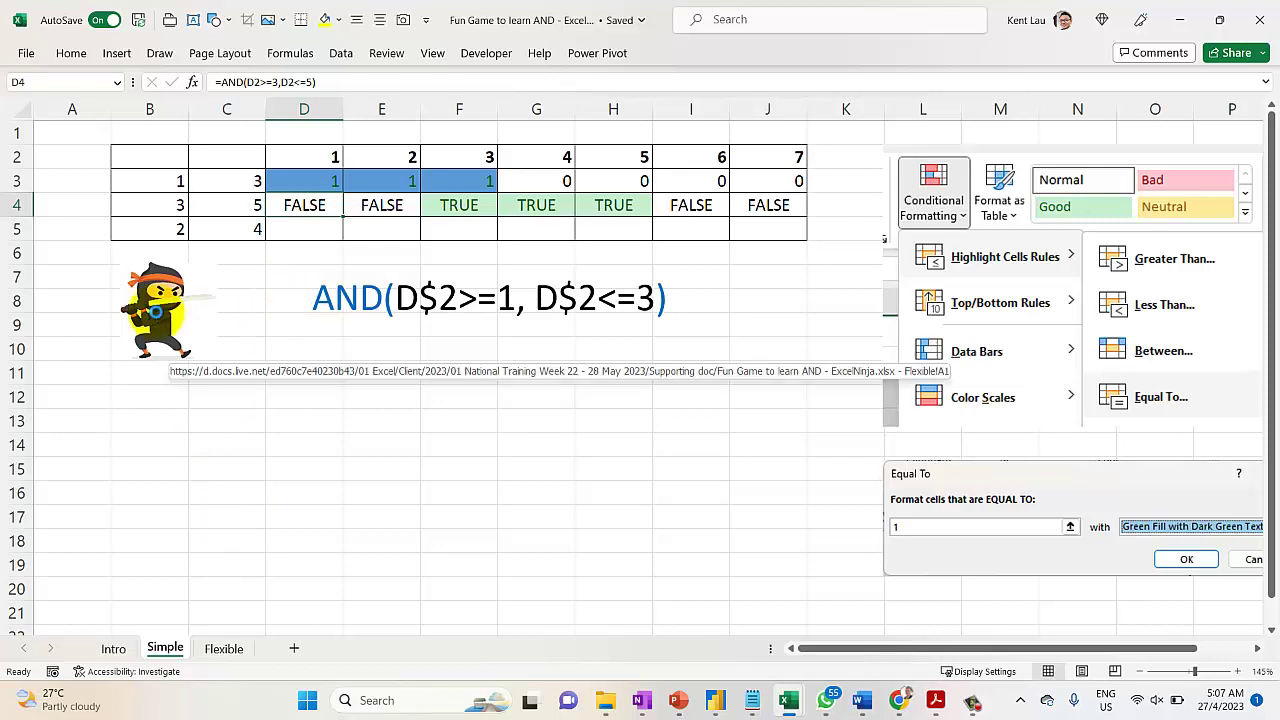
Go to the Flexible sheet through the ninja picture's link and set row 3's start value to 4 and end value to 6.
{"action": "left_click", "coordinate": [156, 312]}
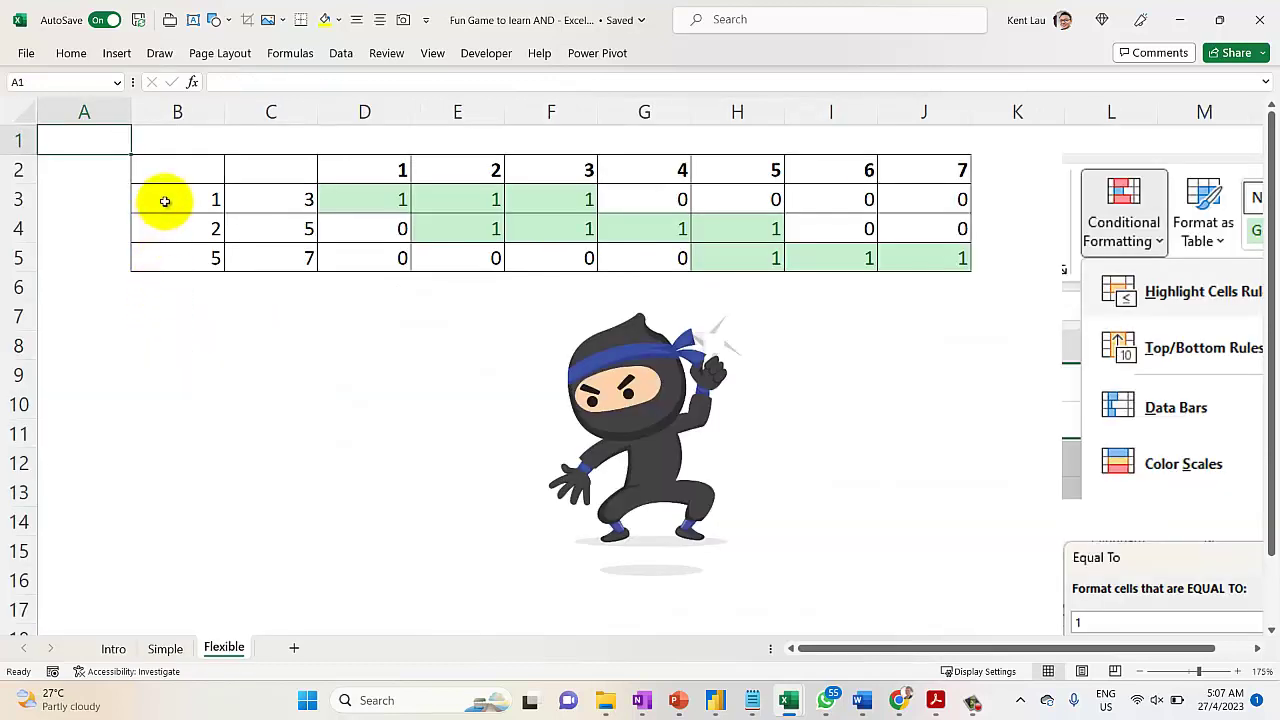
{"action": "left_click", "coordinate": [165, 202]}
{"action": "type", "text": "4"}
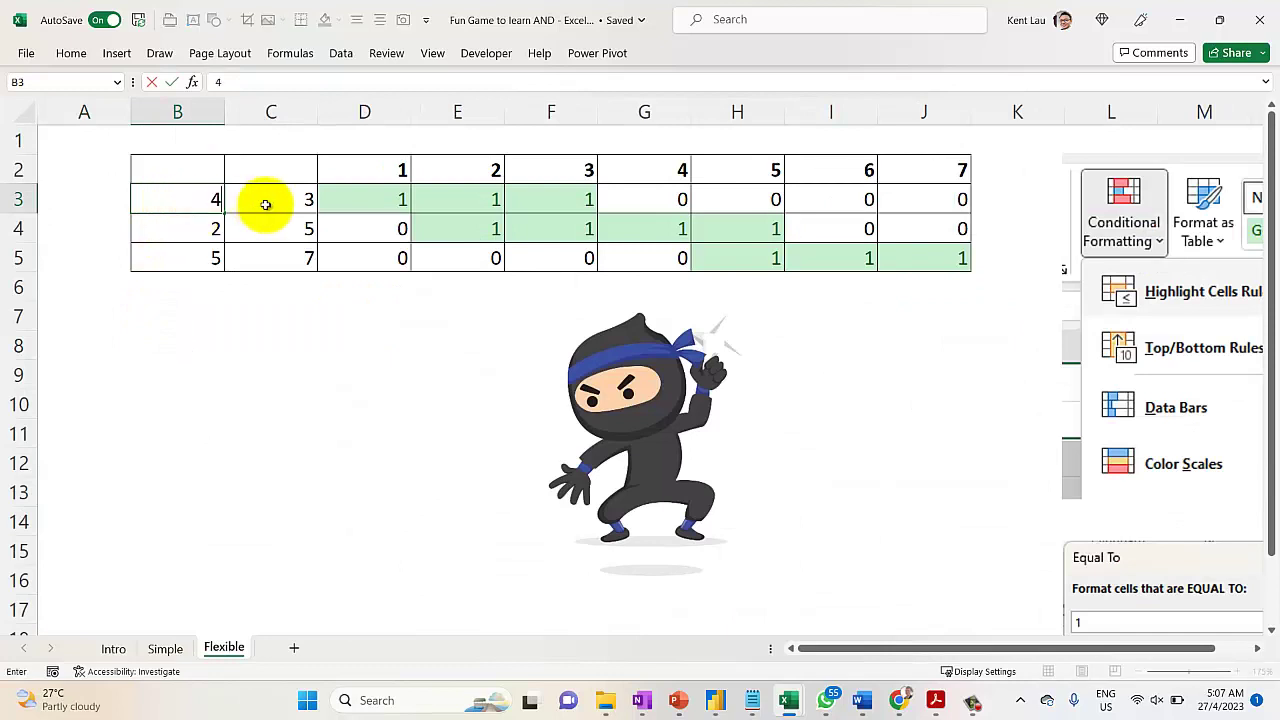
{"action": "left_click", "coordinate": [265, 204]}
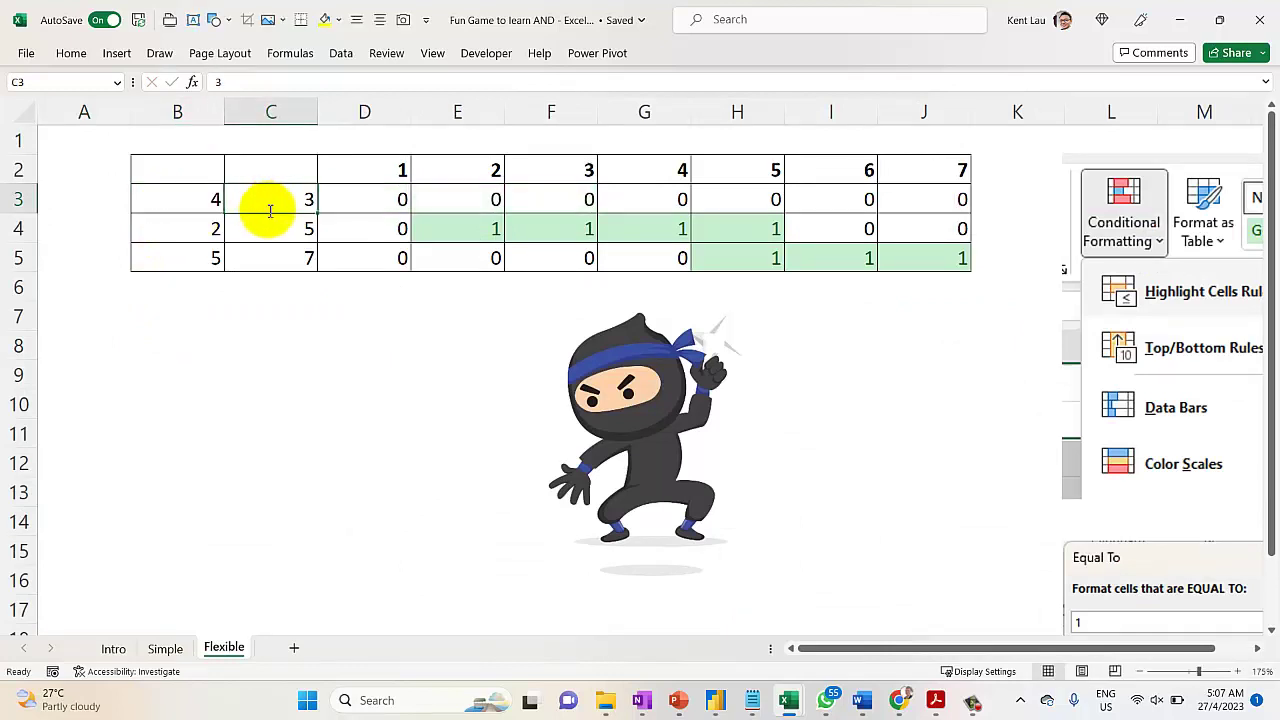
{"action": "type", "text": "6"}
{"action": "left_click", "coordinate": [300, 317]}
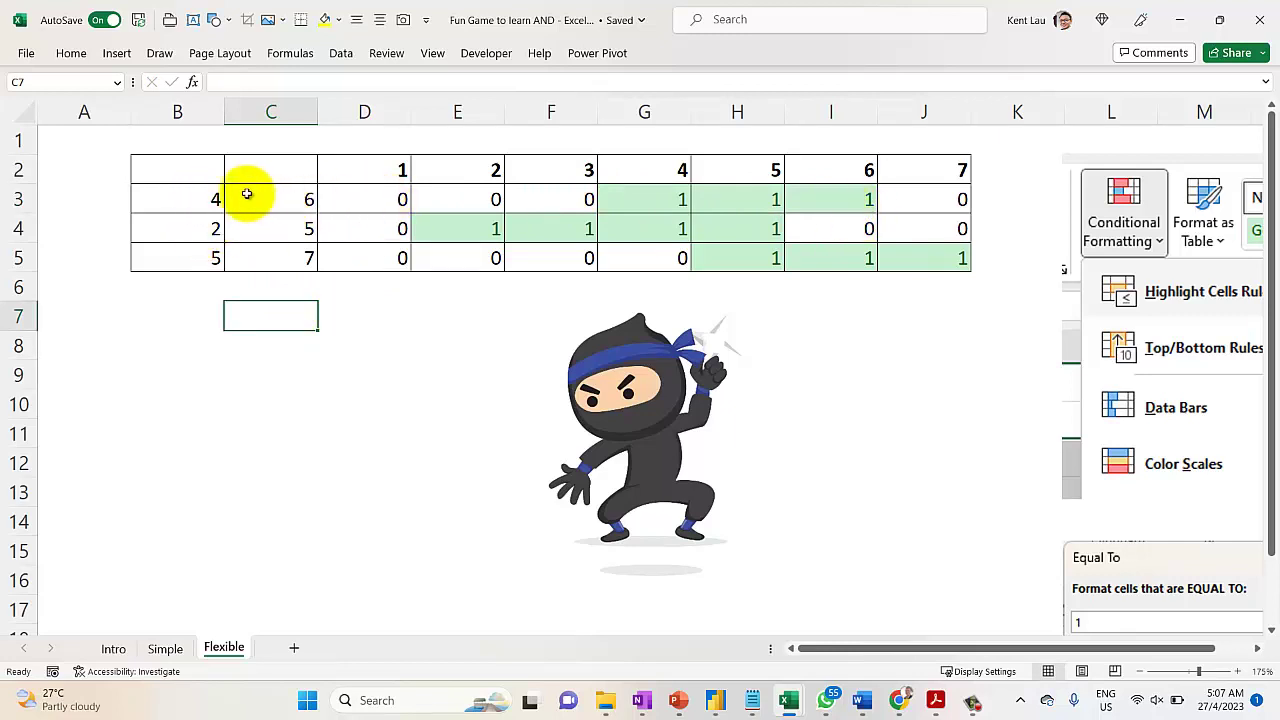
Examine the cell references in the IF and AND formula in D3 without changing it.
{"action": "left_click", "coordinate": [386, 197]}
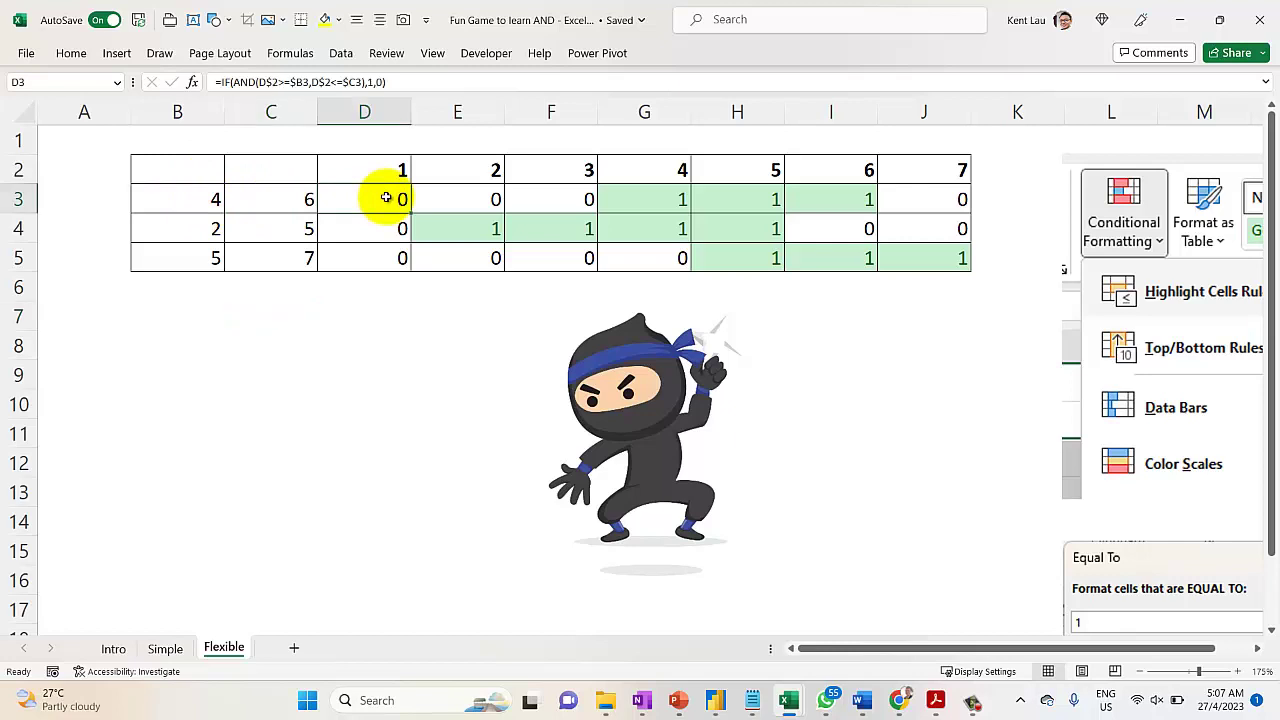
{"action": "double_click", "coordinate": [362, 203]}
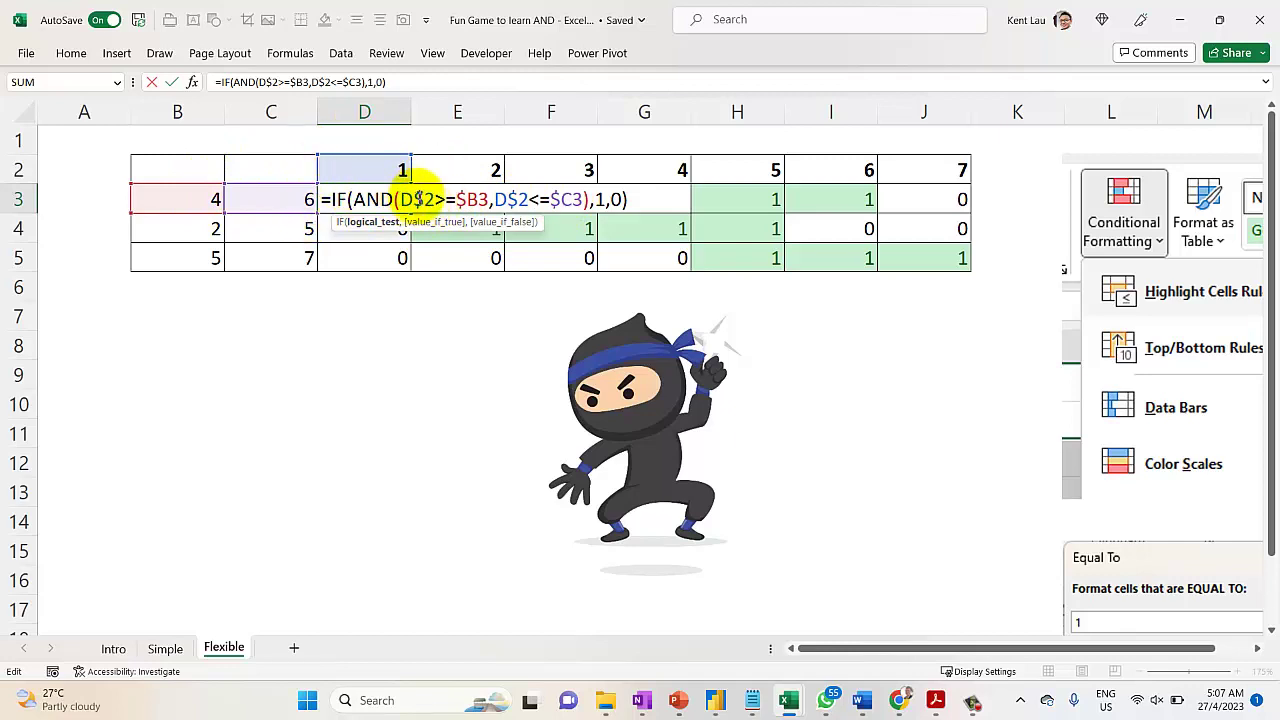
{"action": "key", "text": "Return"}
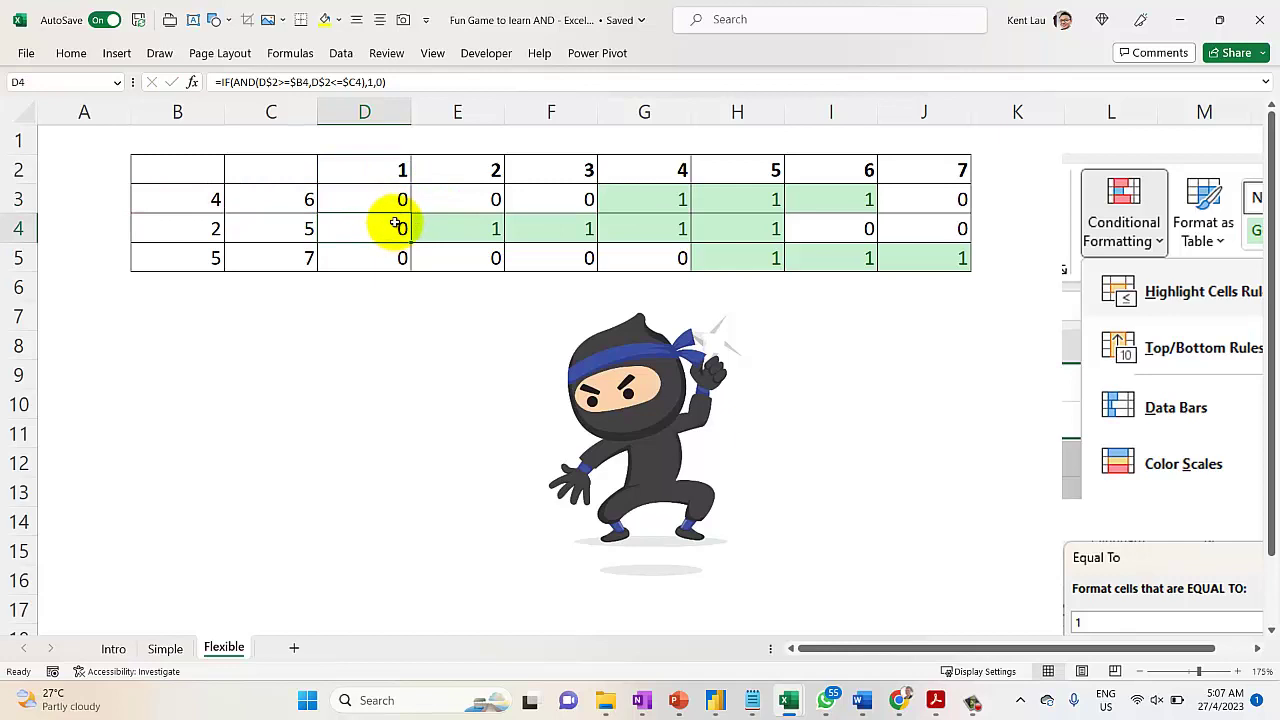
Switch to PowerPoint.
{"action": "left_click", "coordinate": [680, 703]}
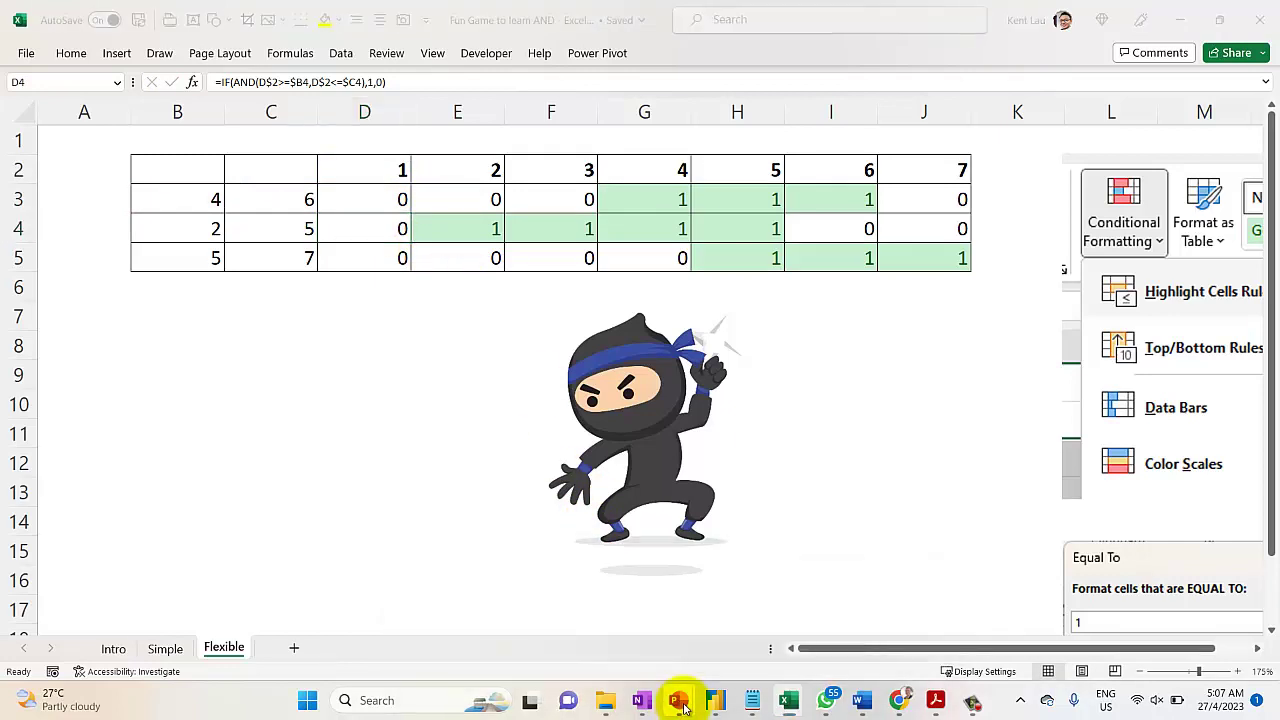